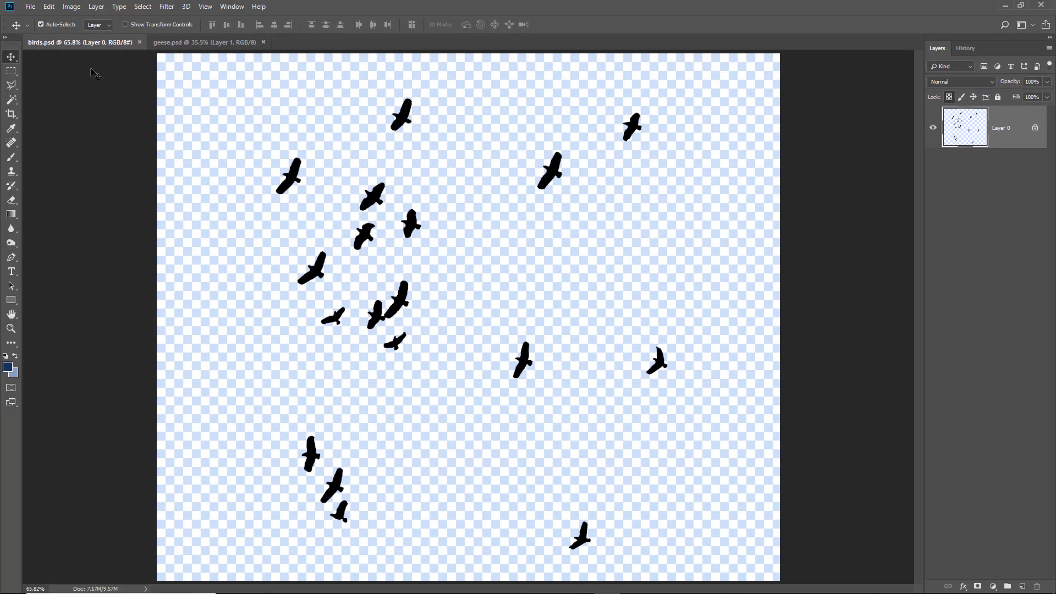
# Switch to the geese.psd document
pyautogui.click(206, 43)
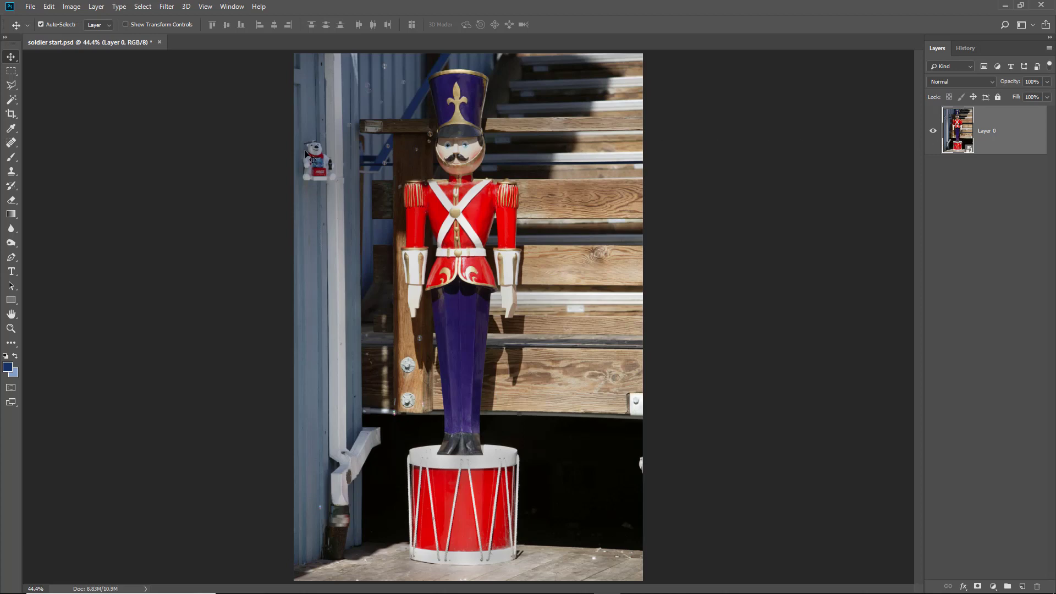
# Choose the Polygonal Lasso tool and set it to add to the selection
pyautogui.click(17, 88)
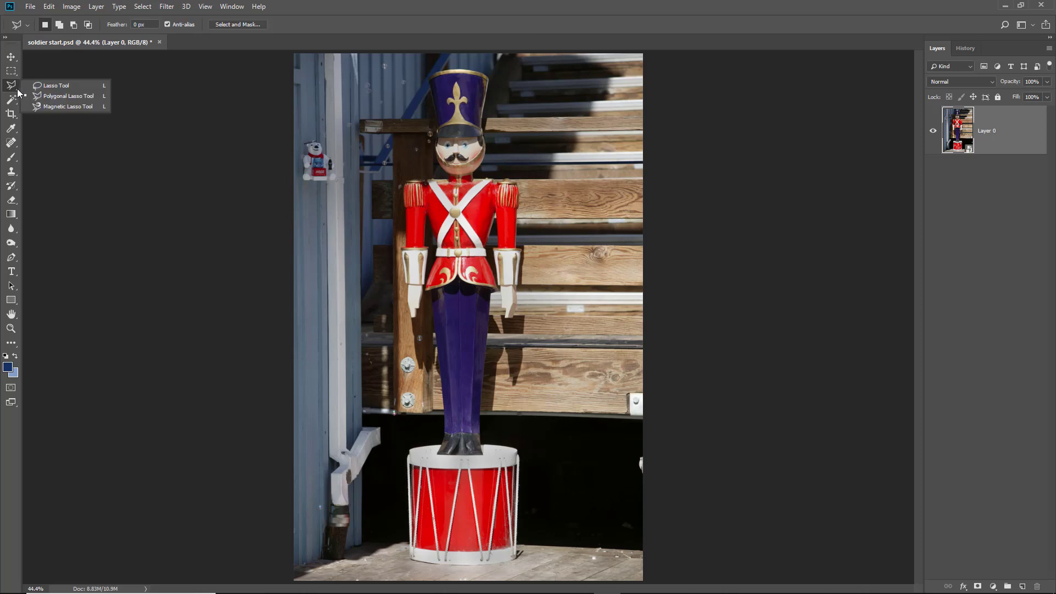
pyautogui.click(48, 97)
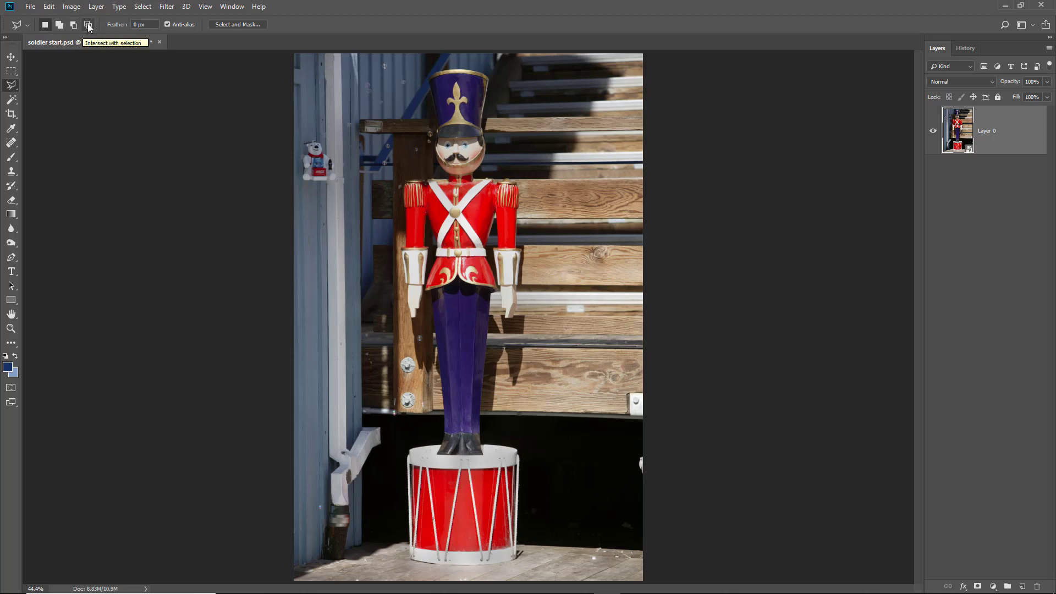
pyautogui.click(60, 25)
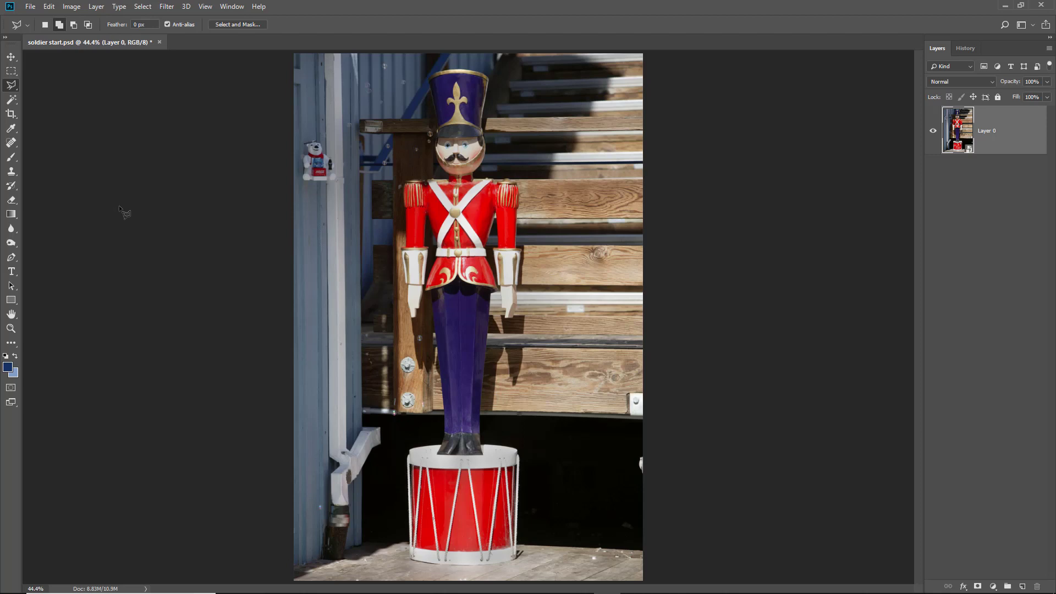
# Start a polygonal selection outline along the upper edge of the gold rim of the soldier's hat
pyautogui.hotkey('ctrl', 'space')
pyautogui.moveTo(412, 65); pyautogui.dragTo(504, 122)
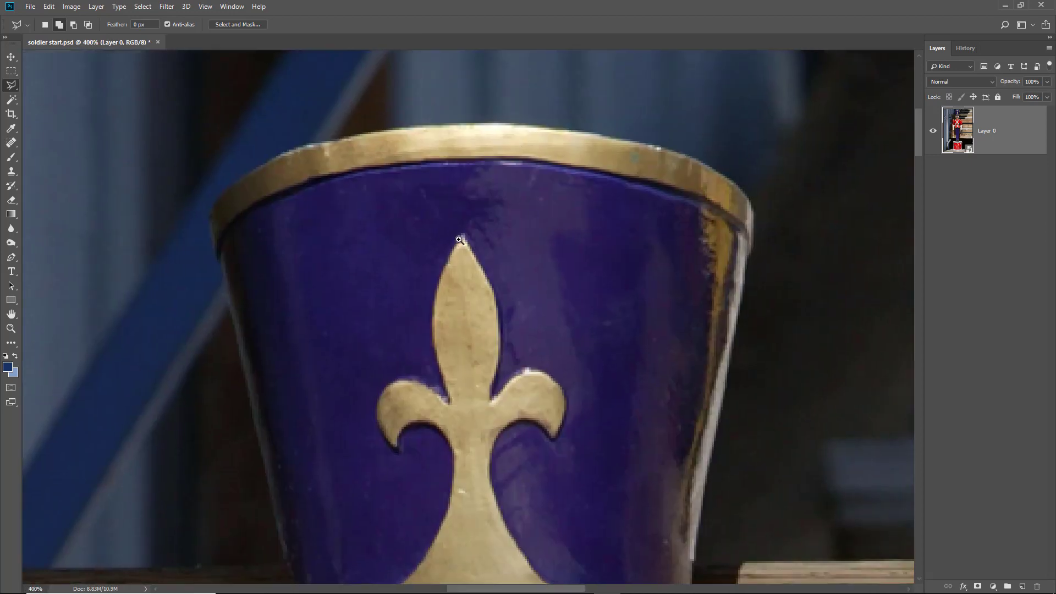
pyautogui.click(460, 241)
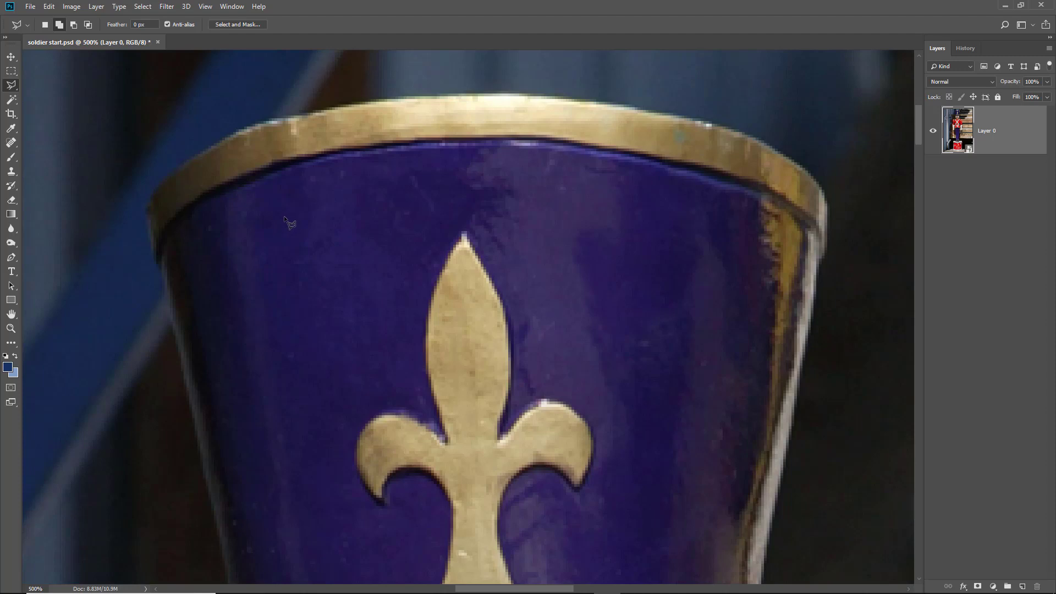
pyautogui.moveTo(282, 222)
pyautogui.mouseDown()
pyautogui.moveTo(313, 217)
pyautogui.moveTo(292, 216)
pyautogui.moveTo(315, 238)
pyautogui.mouseUp()
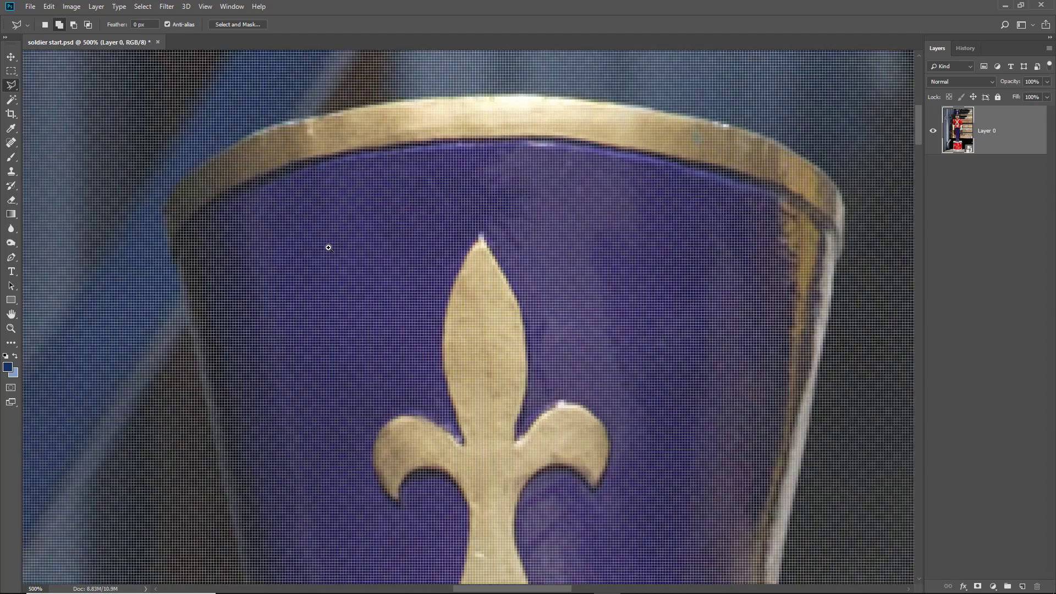
pyautogui.click(328, 248)
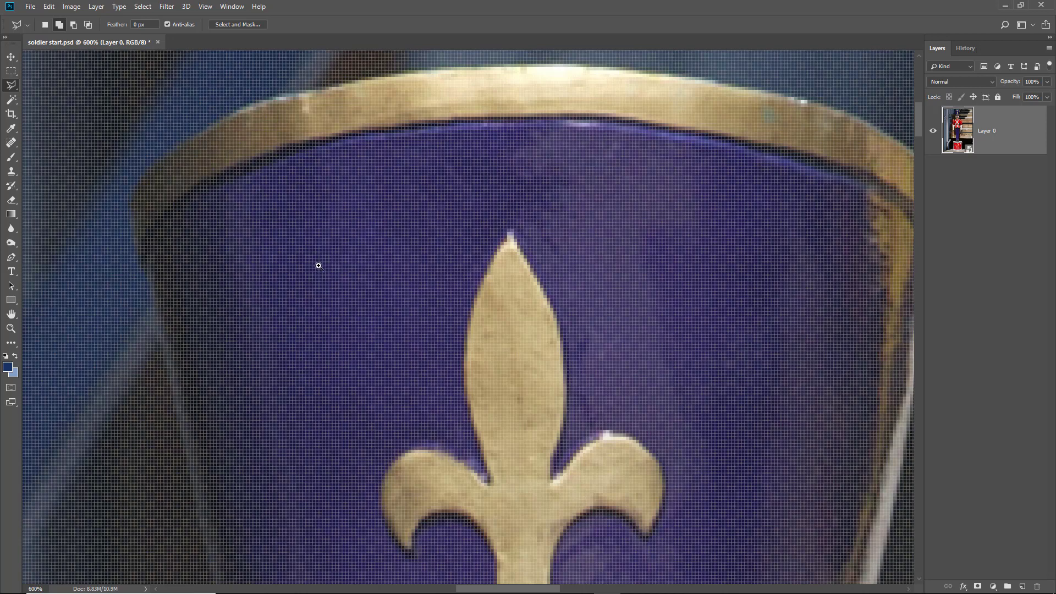
pyautogui.keyDown('ctrl'); pyautogui.keyDown('alt'); pyautogui.click(338, 238); pyautogui.keyUp('alt'); pyautogui.keyUp('ctrl')
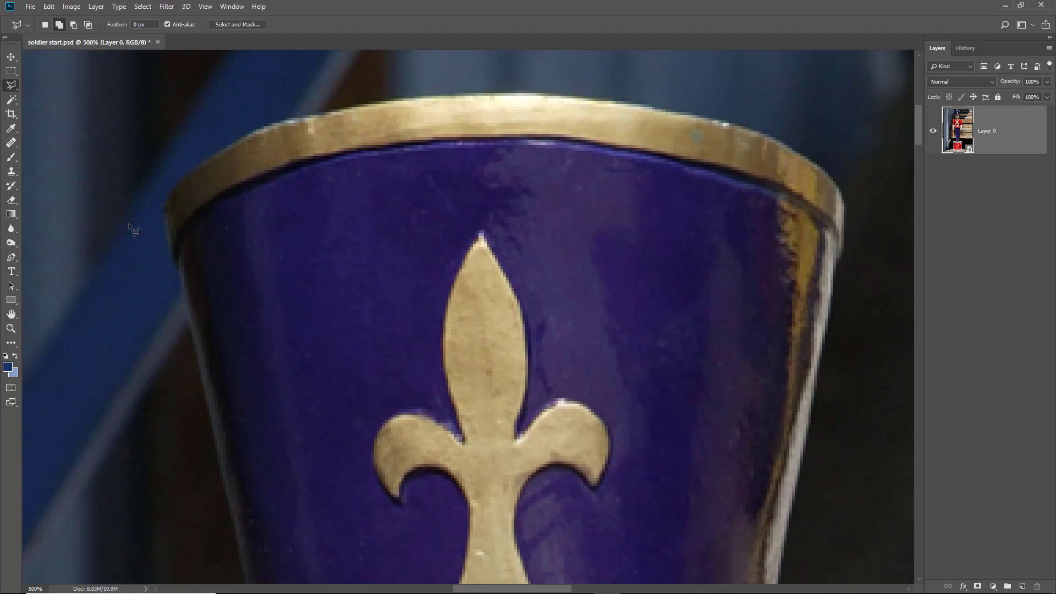
pyautogui.click(165, 209)
pyautogui.moveTo(168, 195); pyautogui.dragTo(197, 169)
pyautogui.moveTo(237, 140)
pyautogui.mouseDown()
pyautogui.moveTo(371, 108)
pyautogui.moveTo(530, 93)
pyautogui.moveTo(730, 130)
pyautogui.mouseUp()
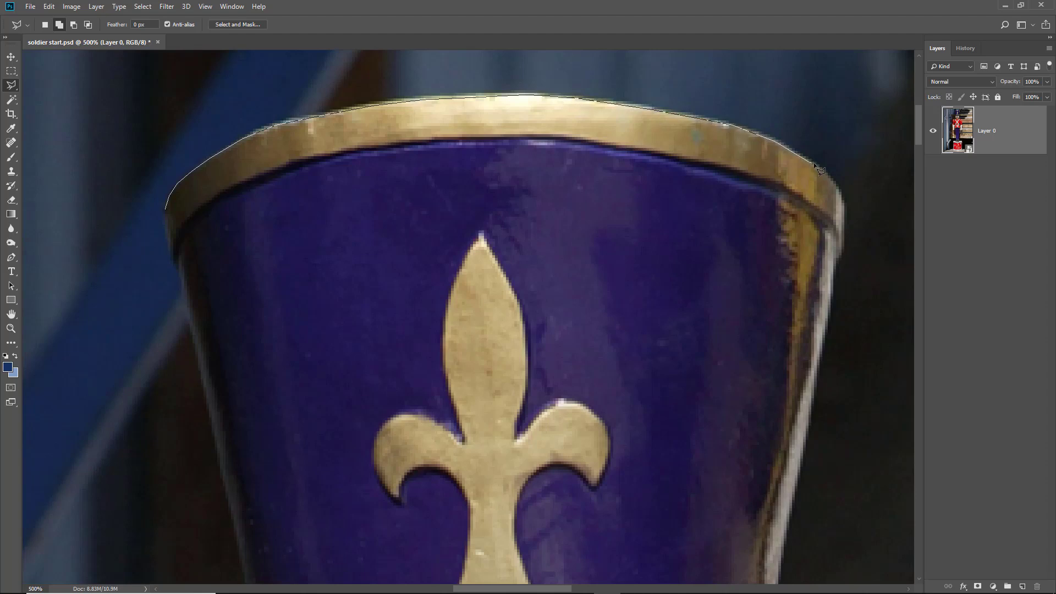
# Continue the outline around the rim's right end and down the hat's right side, and close it across the purple area
pyautogui.moveTo(839, 189)
pyautogui.mouseDown()
pyautogui.moveTo(818, 336)
pyautogui.moveTo(772, 378)
pyautogui.moveTo(812, 431)
pyautogui.moveTo(801, 451)
pyautogui.mouseUp()
pyautogui.click(798, 462)
pyautogui.click(779, 562)
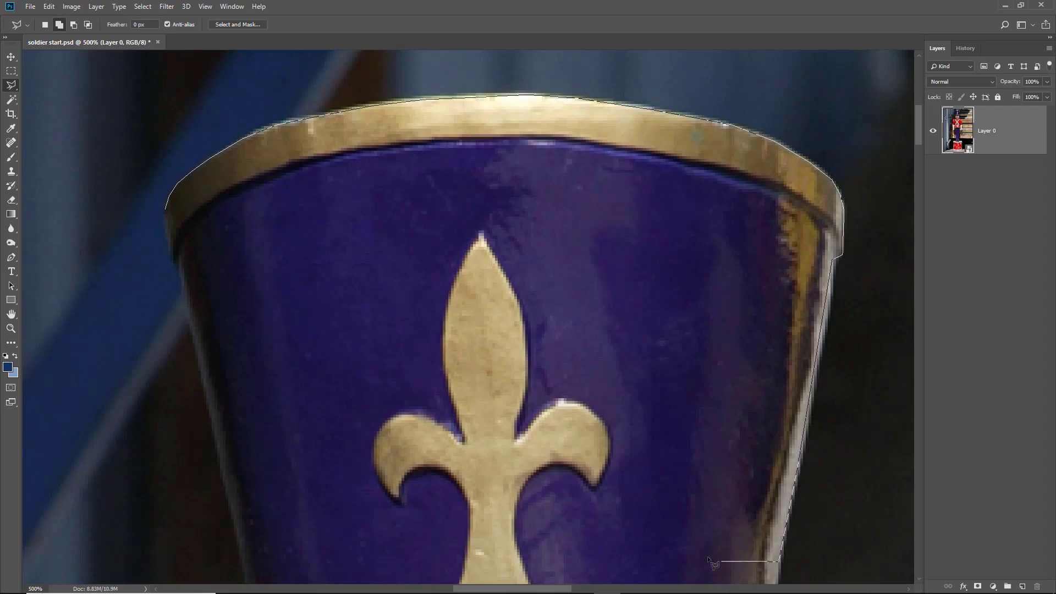
pyautogui.click(244, 376)
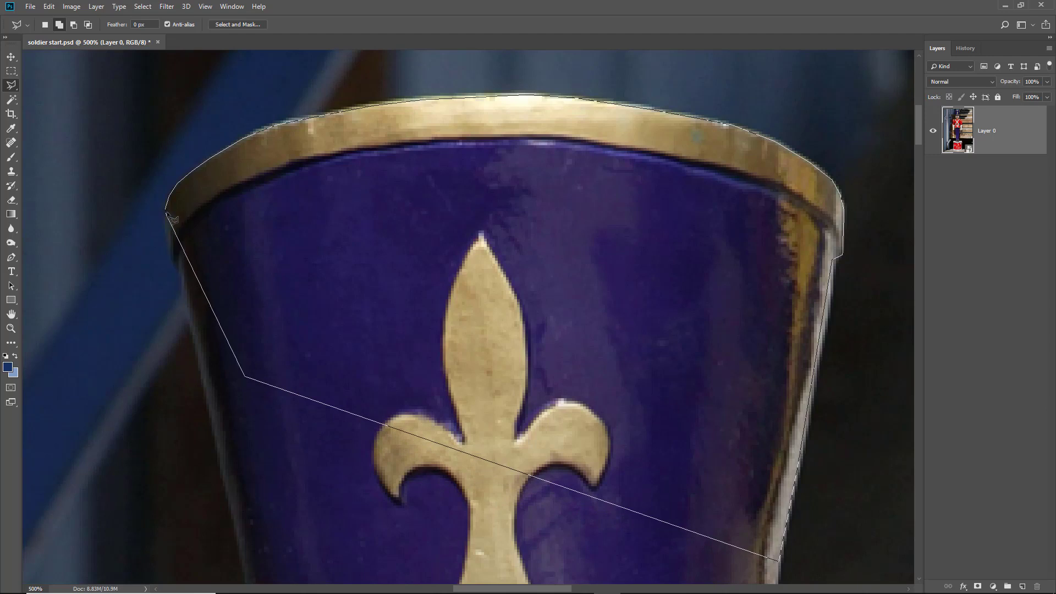
pyautogui.click(172, 218)
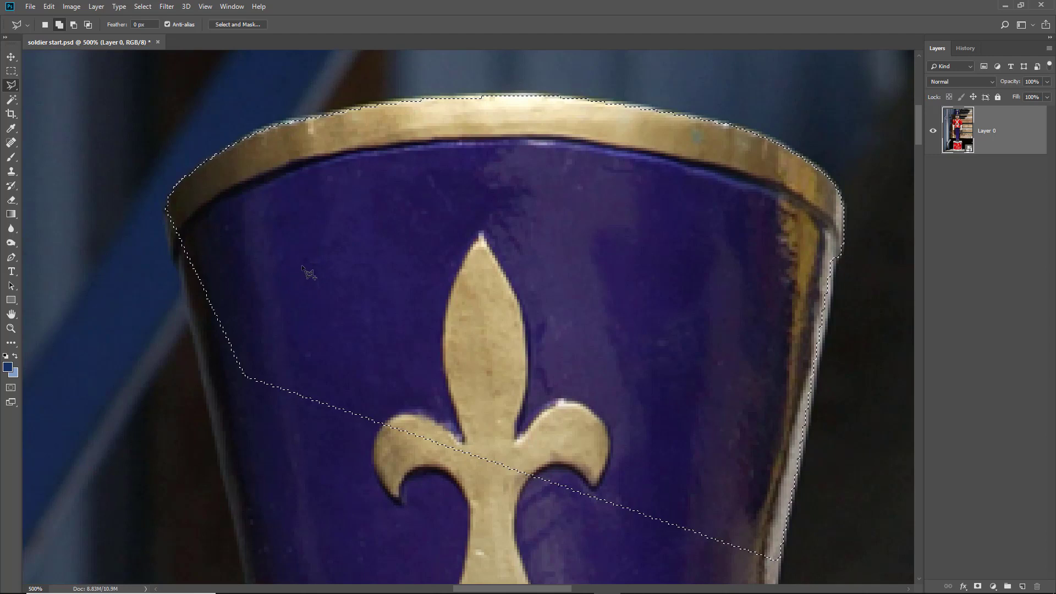
# Save the hat selection as a new channel named Soldier
pyautogui.click(143, 7)
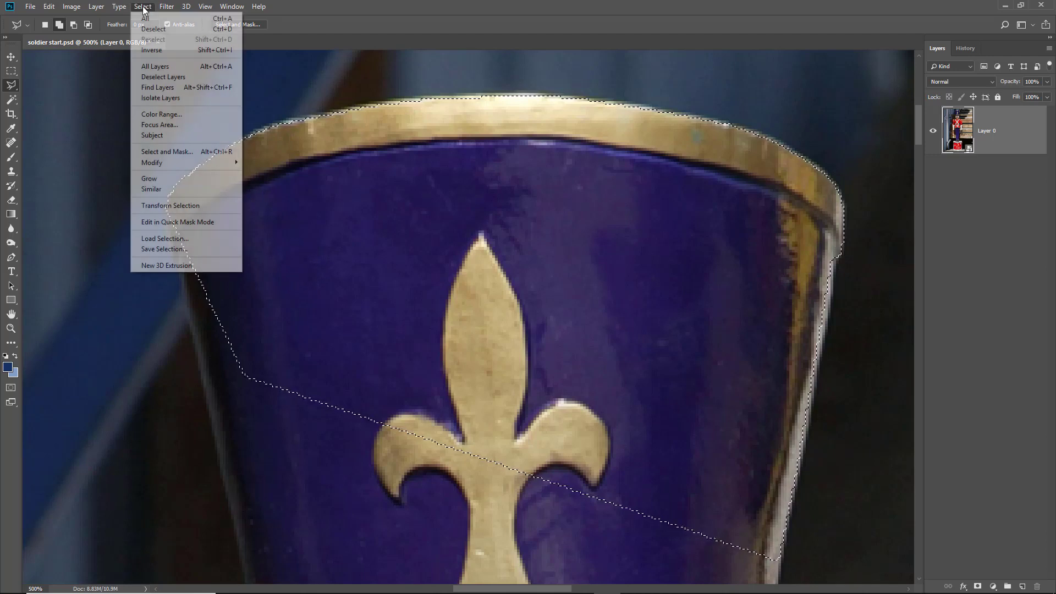
pyautogui.click(156, 251)
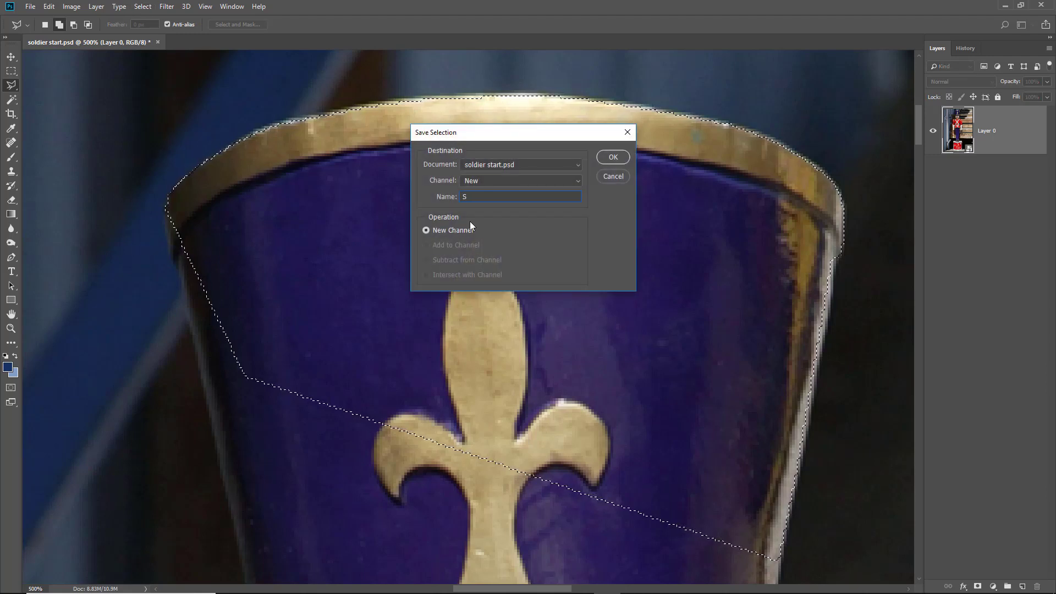
pyautogui.write('Sild')
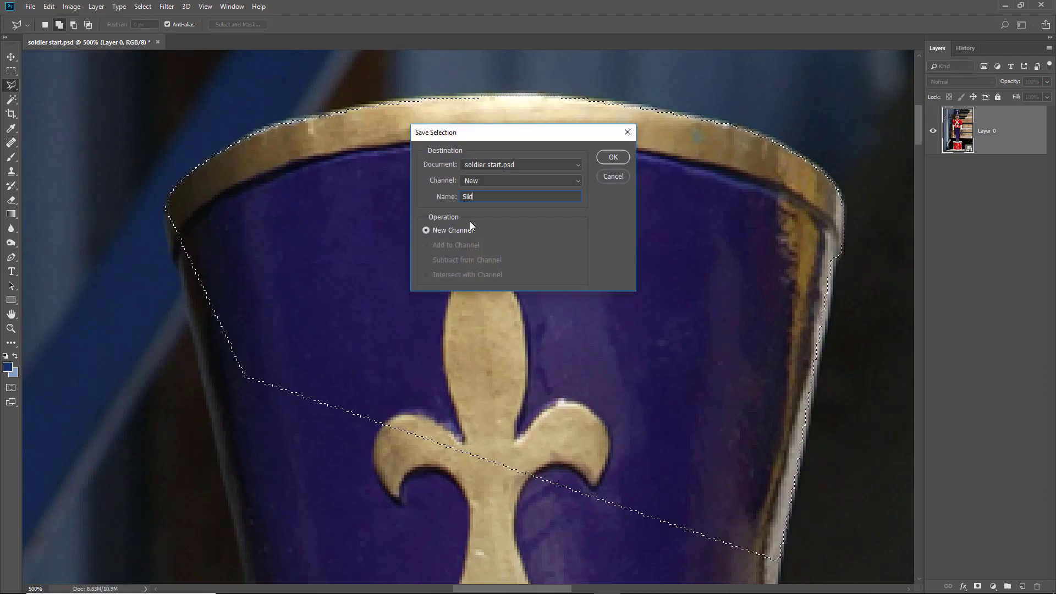
pyautogui.write('ier')
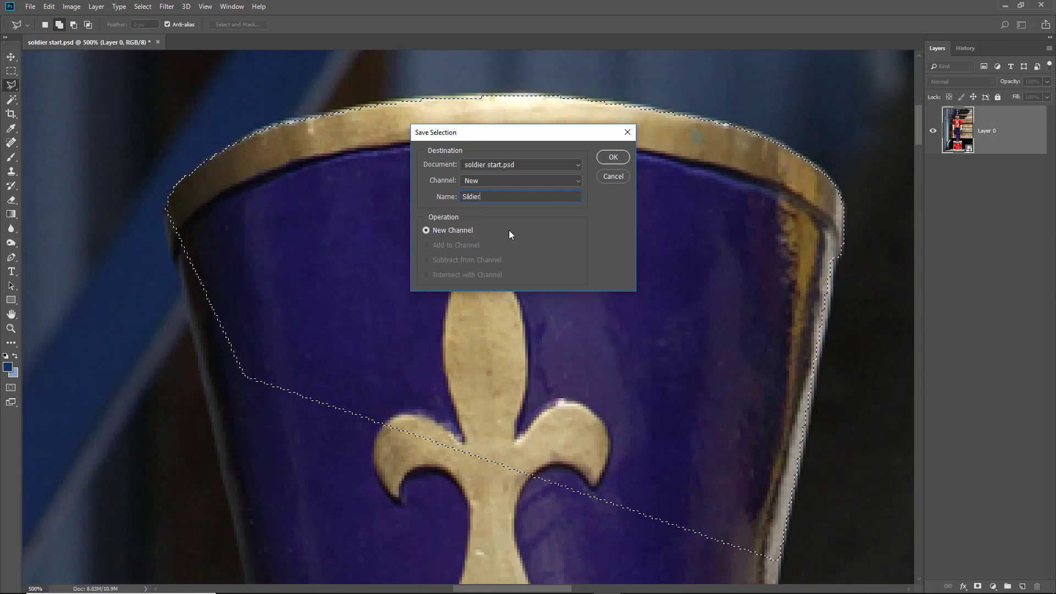
pyautogui.click(615, 158)
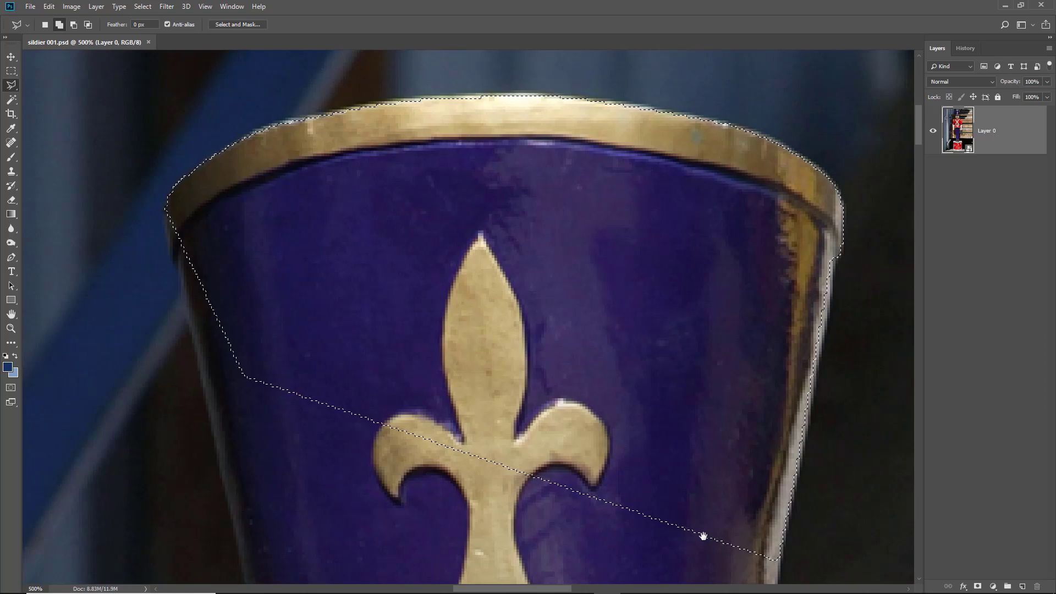
# Start an additional polygonal outline inside the selected hat area and trace the hat's right side down to the end of its pale edge
pyautogui.moveTo(703, 536); pyautogui.dragTo(420, 135)
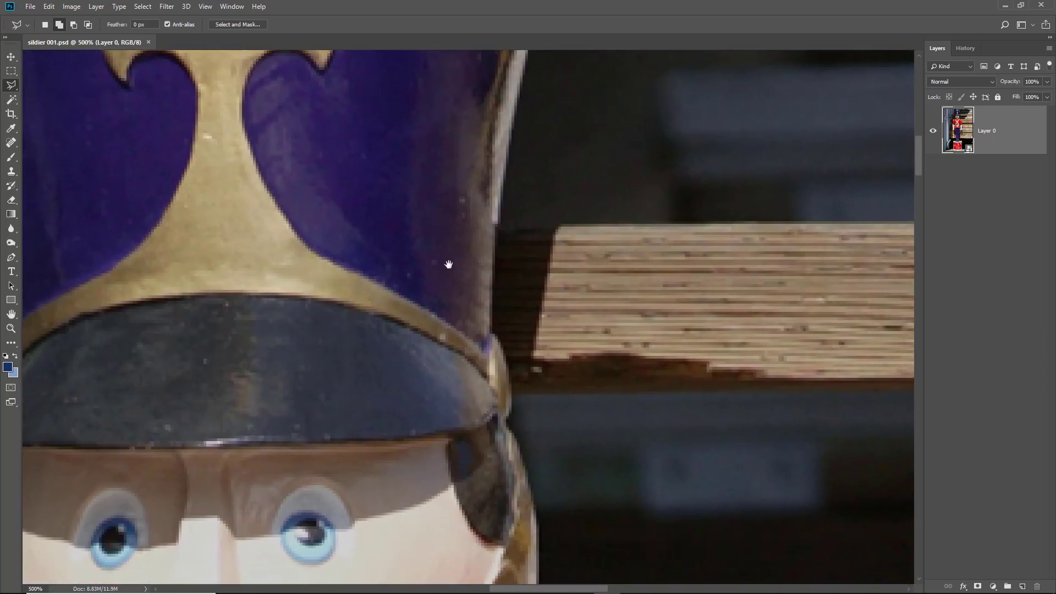
pyautogui.moveTo(449, 265); pyautogui.dragTo(512, 236)
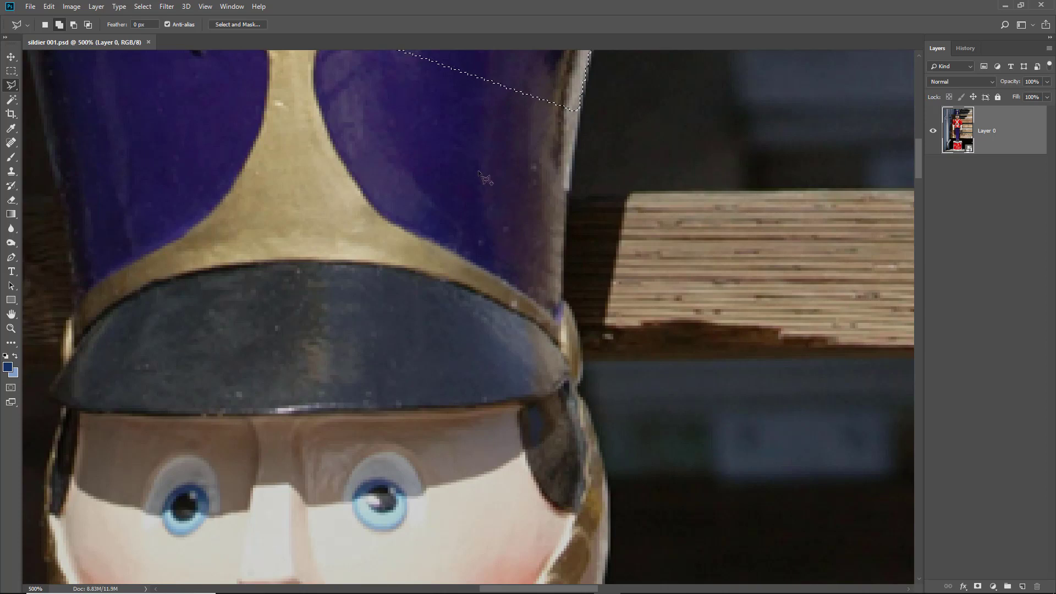
pyautogui.click(492, 61)
pyautogui.click(583, 89)
pyautogui.click(570, 163)
pyautogui.click(569, 190)
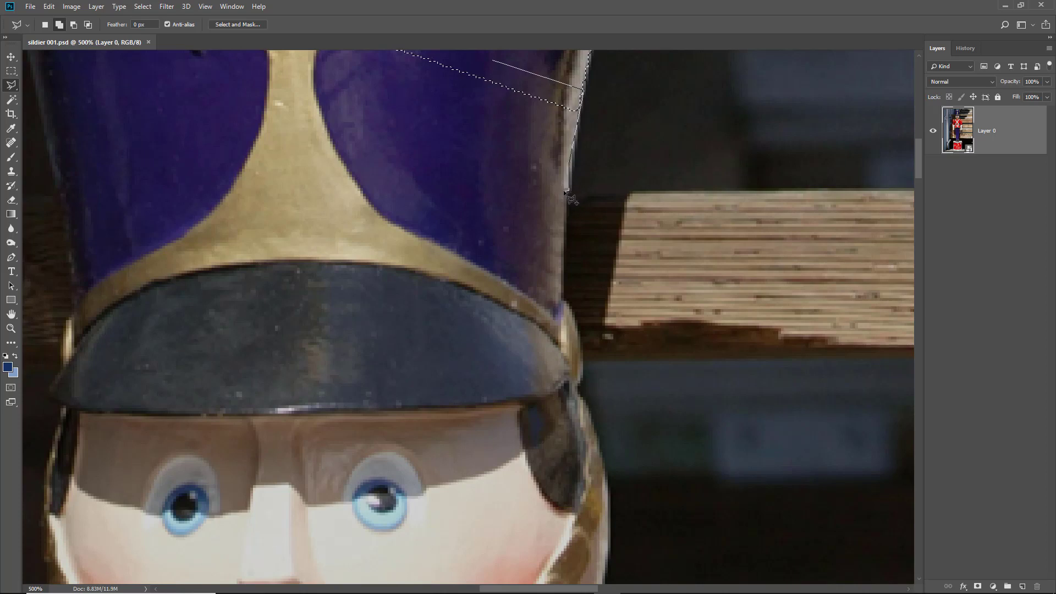
# Continue the outline past the visor to the side of the head, and close it across the forehead and hat to extend the selection
pyautogui.click(564, 190)
pyautogui.click(575, 328)
pyautogui.click(581, 378)
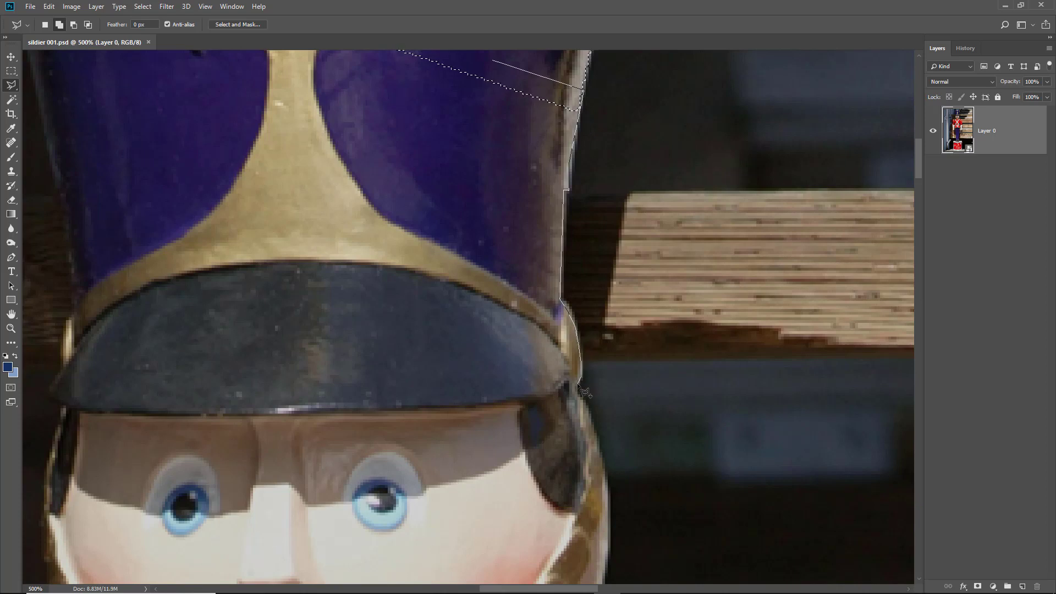
pyautogui.click(592, 422)
pyautogui.click(190, 465)
pyautogui.click(213, 147)
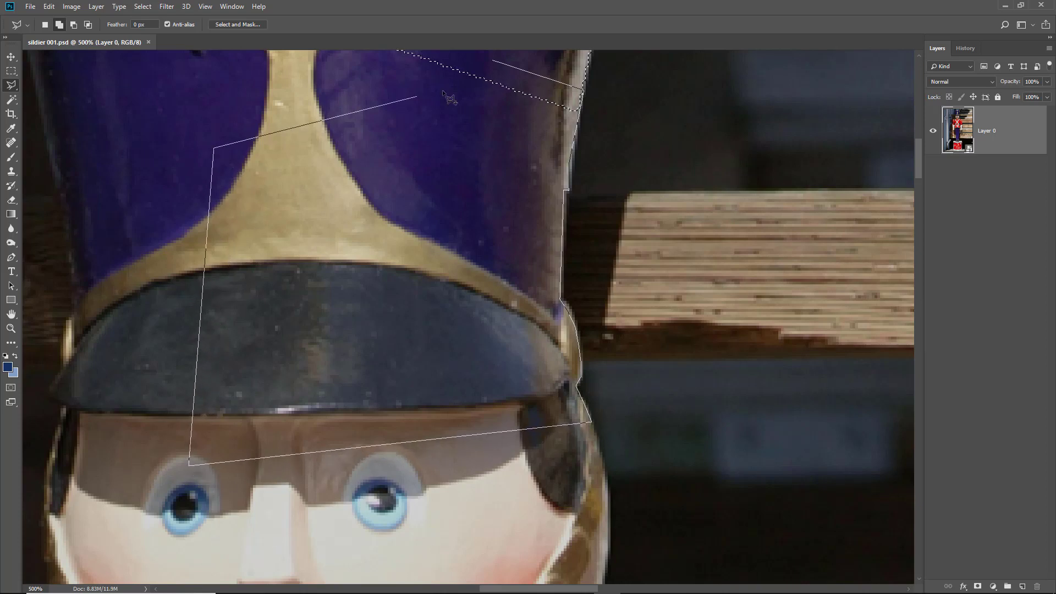
pyautogui.click(494, 61)
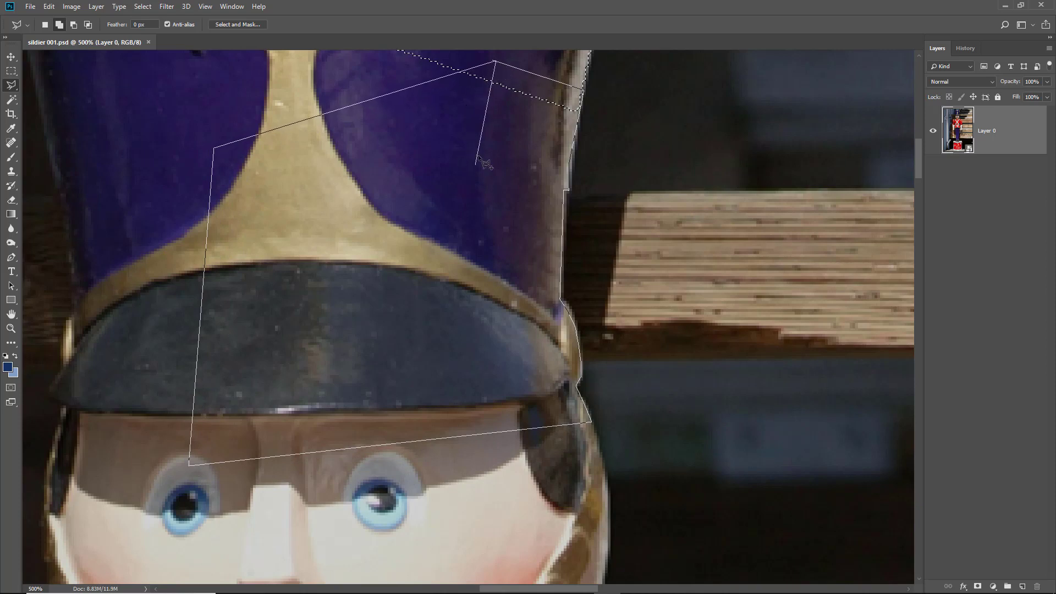
pyautogui.click(494, 62)
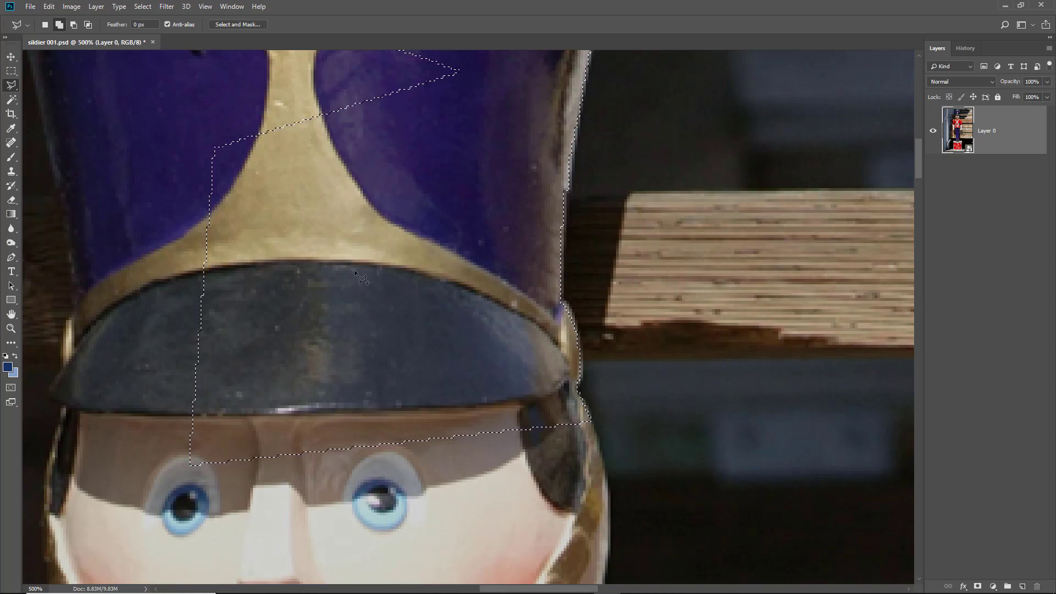
# Save the extended selection to the existing Soldier channel using Replace Channel, and save the document
pyautogui.click(143, 6)
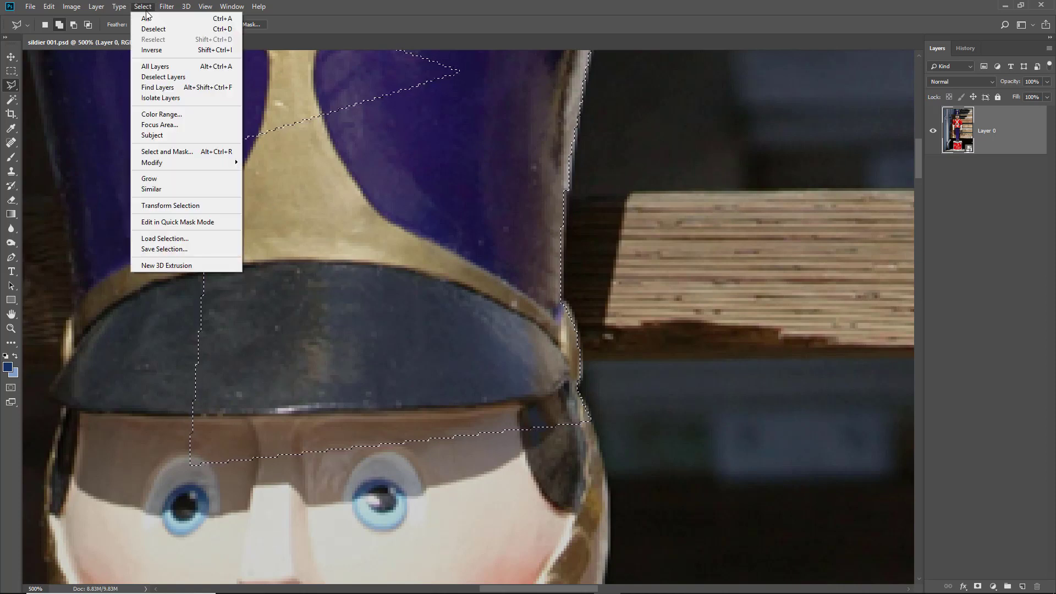
pyautogui.click(163, 250)
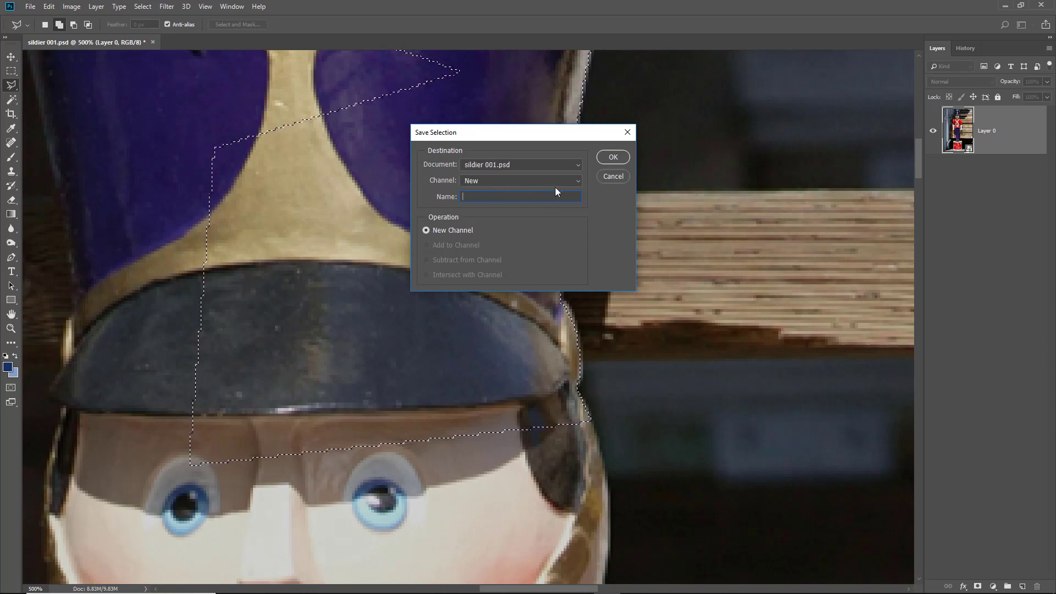
pyautogui.click(576, 181)
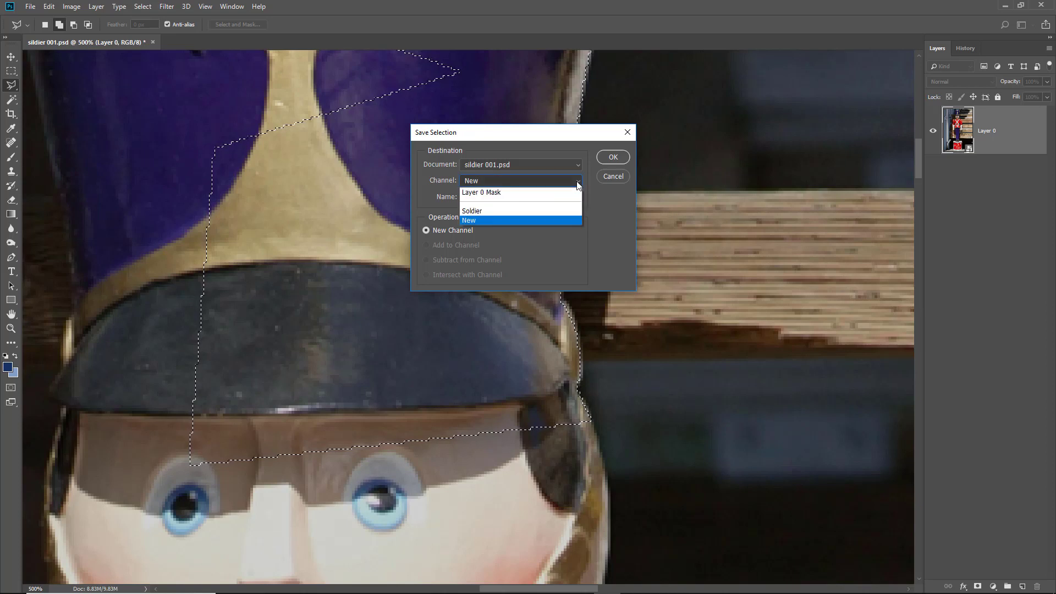
pyautogui.click(552, 212)
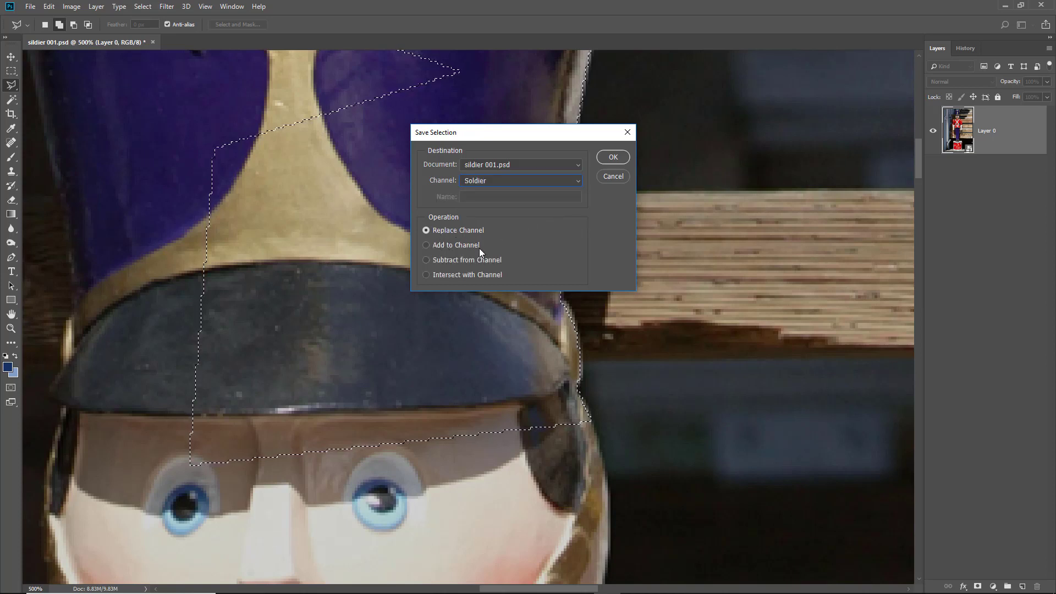
pyautogui.click(611, 158)
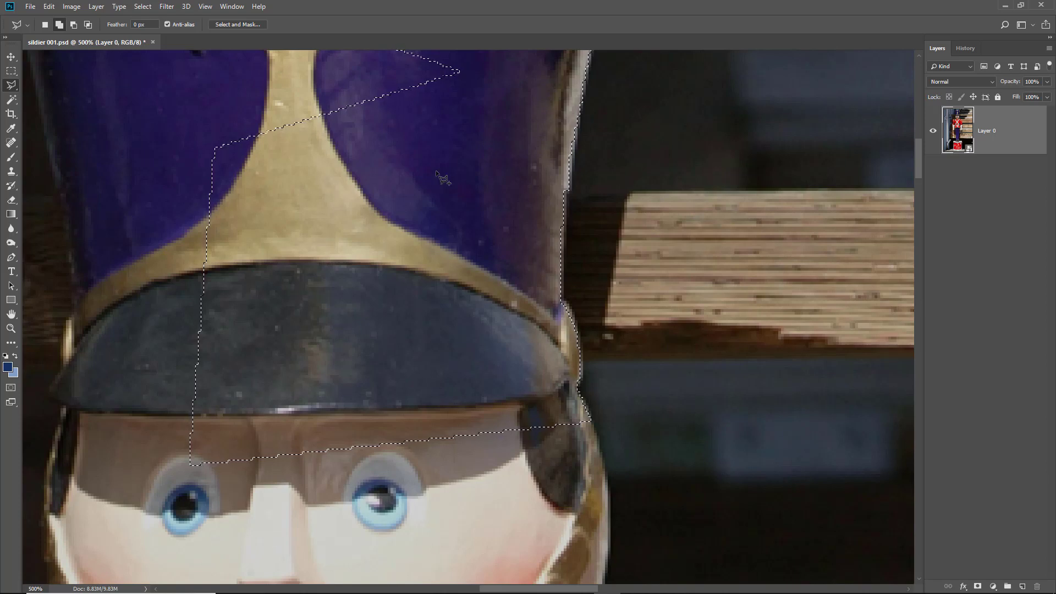
pyautogui.hotkey('ctrl', 's')
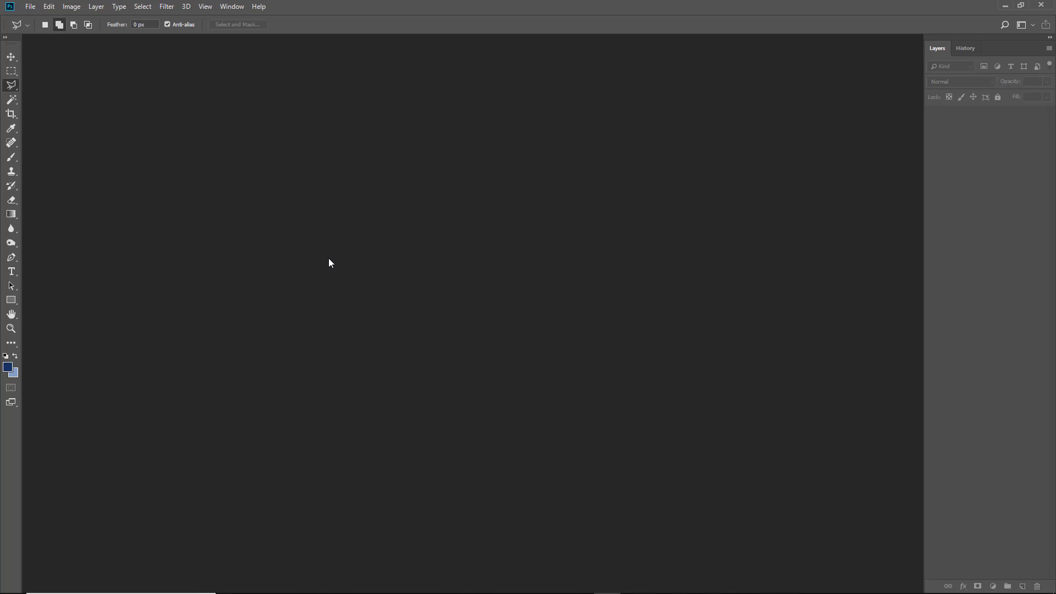
# Reopen the recent document sildier 001.psd
pyautogui.click(30, 7)
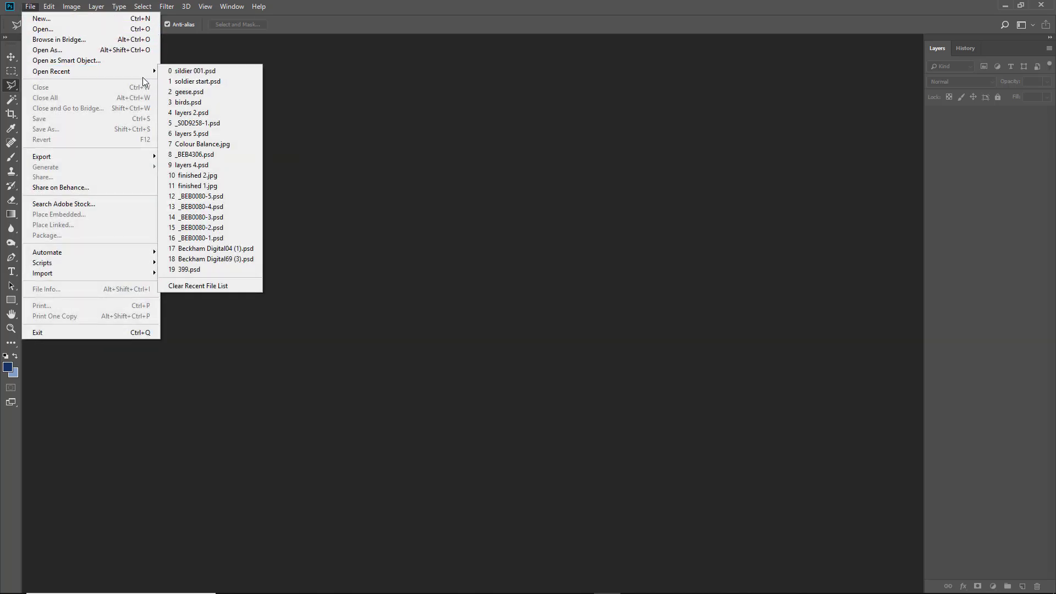
pyautogui.moveTo(147, 77)
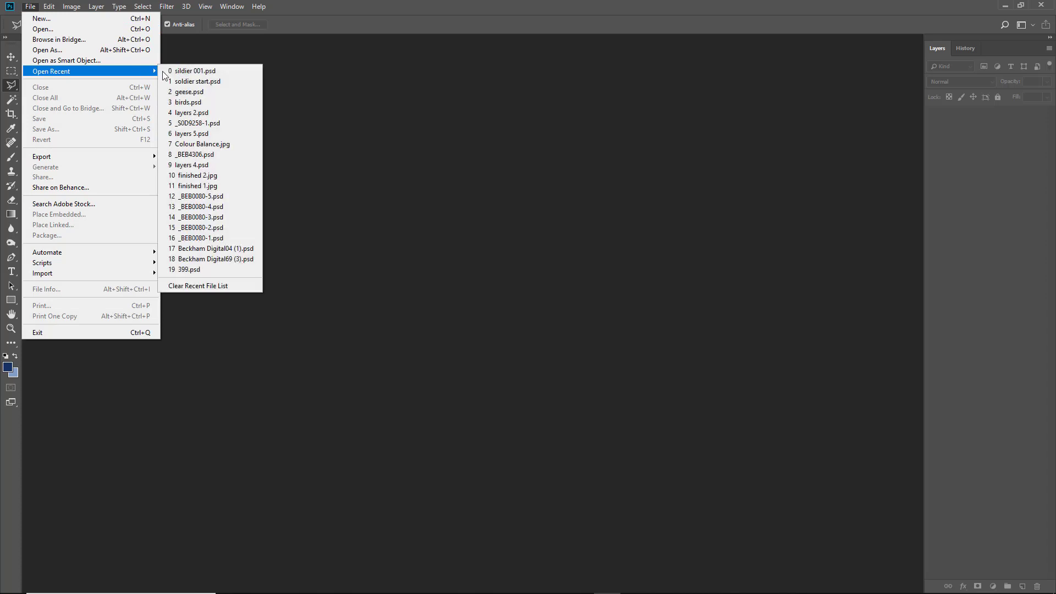
pyautogui.click(193, 71)
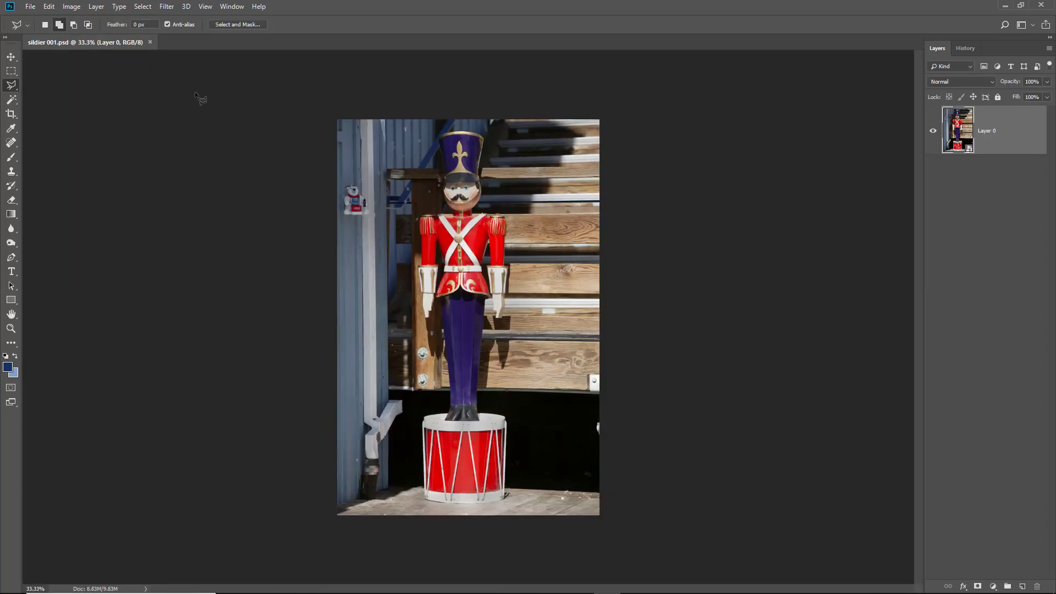
pyautogui.hotkey('ctrl', '0')
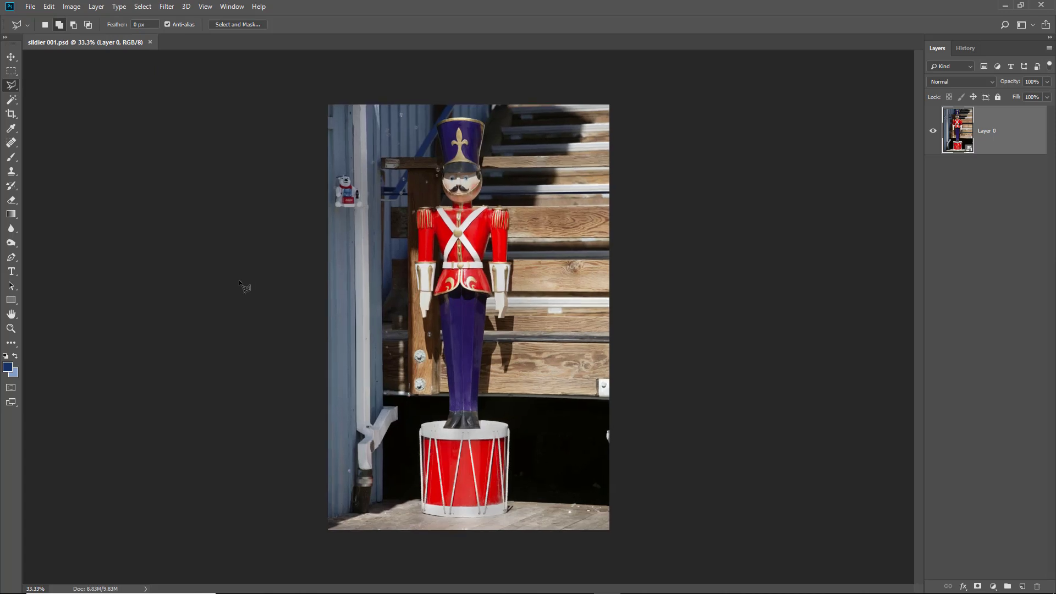
# Load the saved Soldier channel of sildier 001.psd as a new selection
pyautogui.click(148, 9)
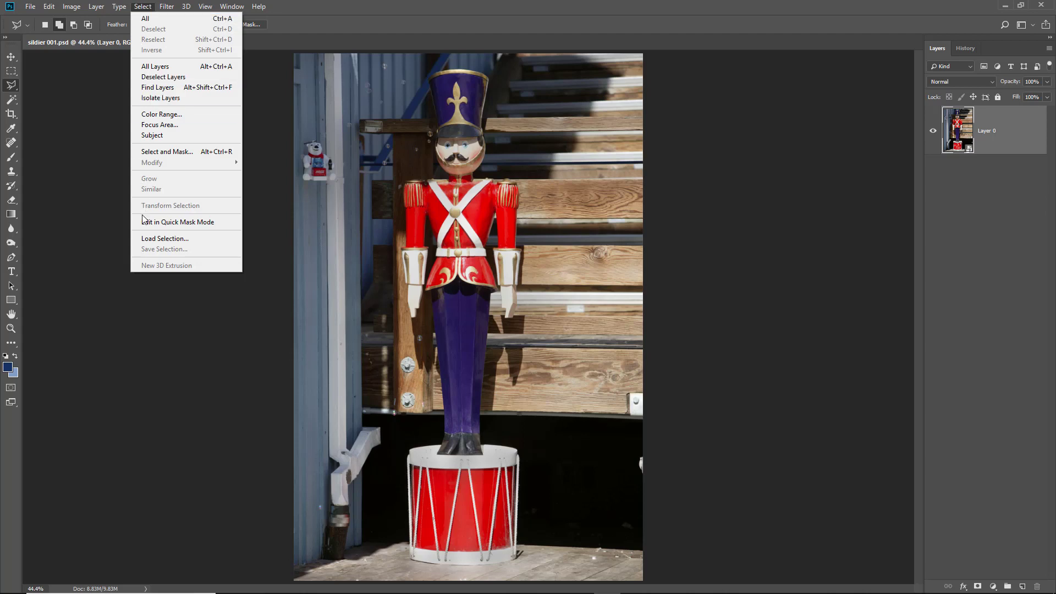
pyautogui.click(157, 241)
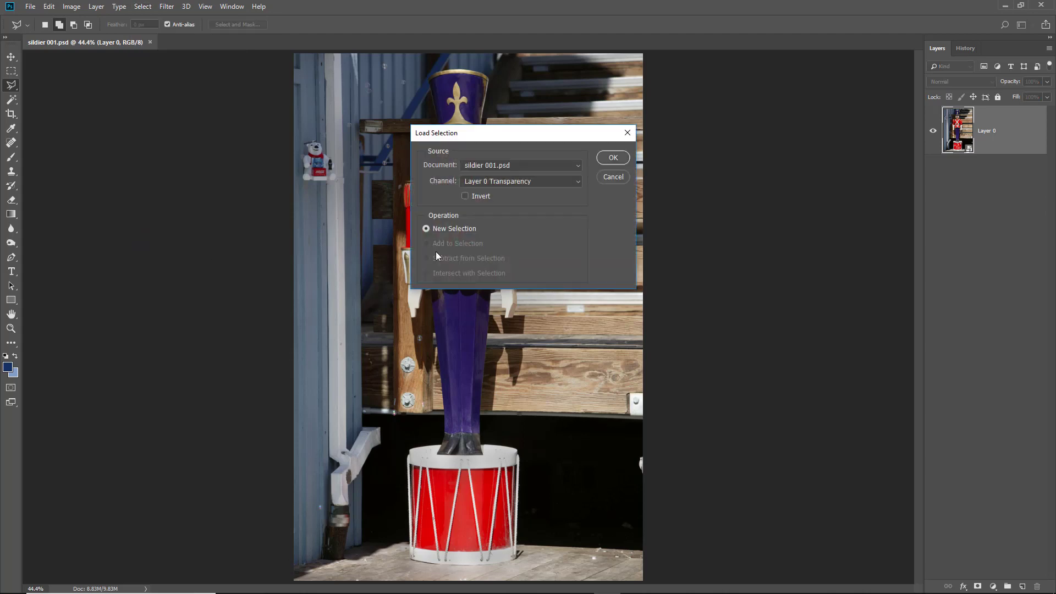
pyautogui.click(579, 182)
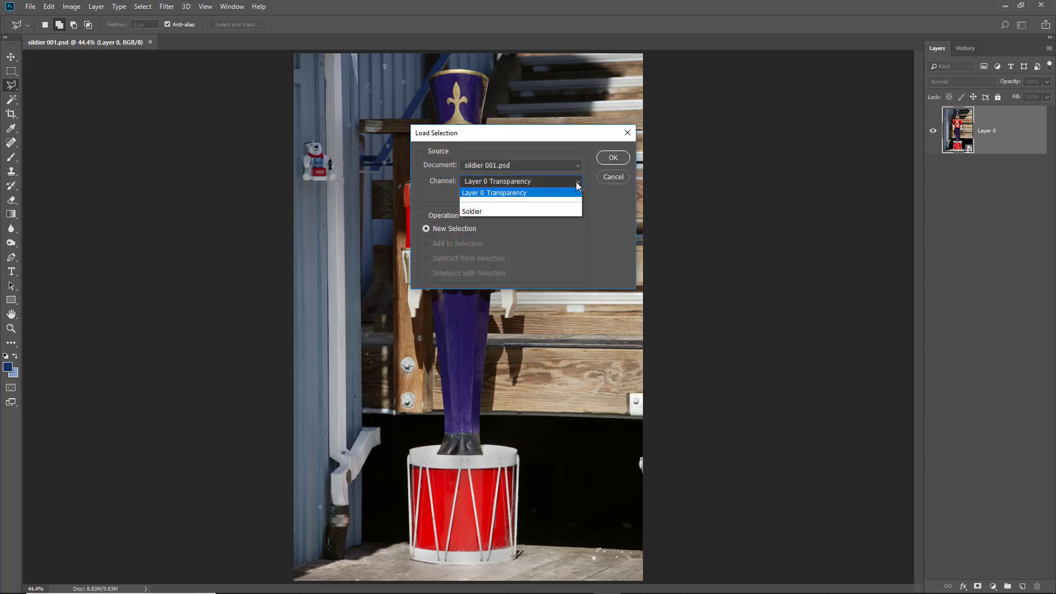
pyautogui.click(565, 210)
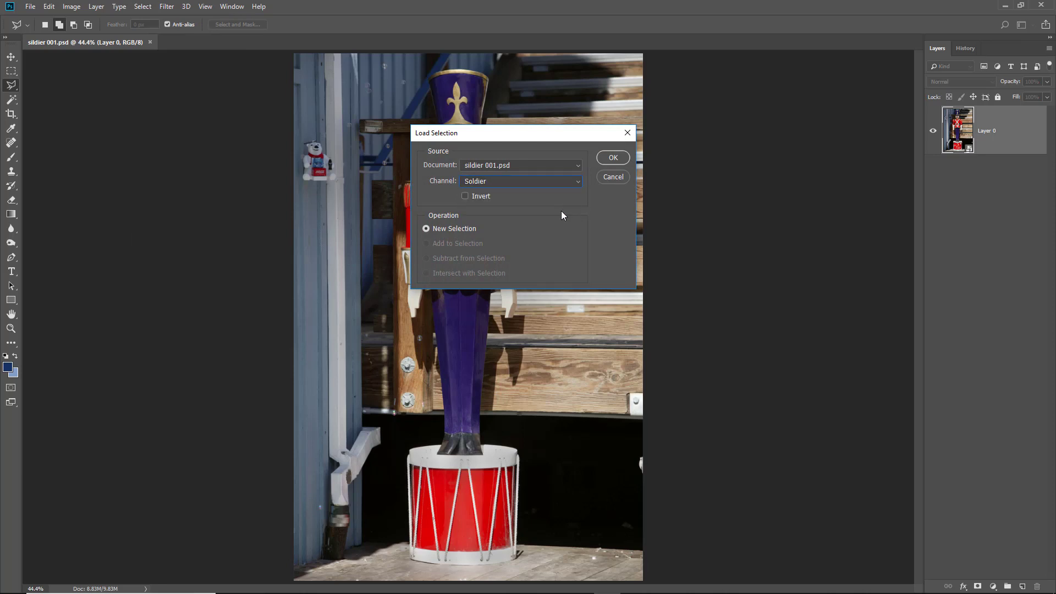
pyautogui.click(614, 159)
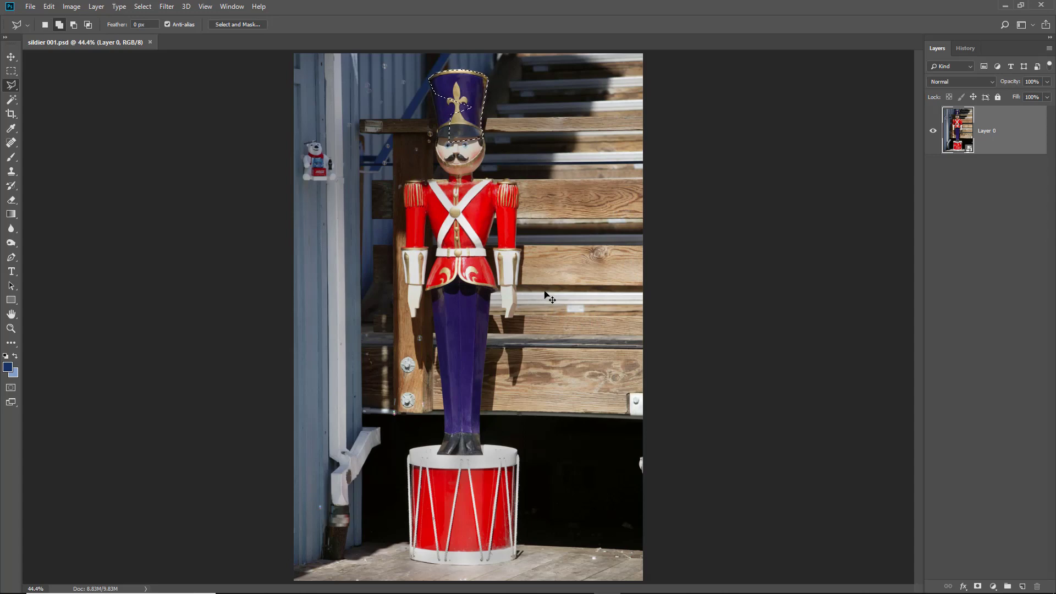
# Start an additional polygonal outline on the visor and trace the right side of the soldier's head down past the cheek
pyautogui.moveTo(426, 119); pyautogui.dragTo(481, 173)
pyautogui.click(544, 245)
pyautogui.click(545, 245)
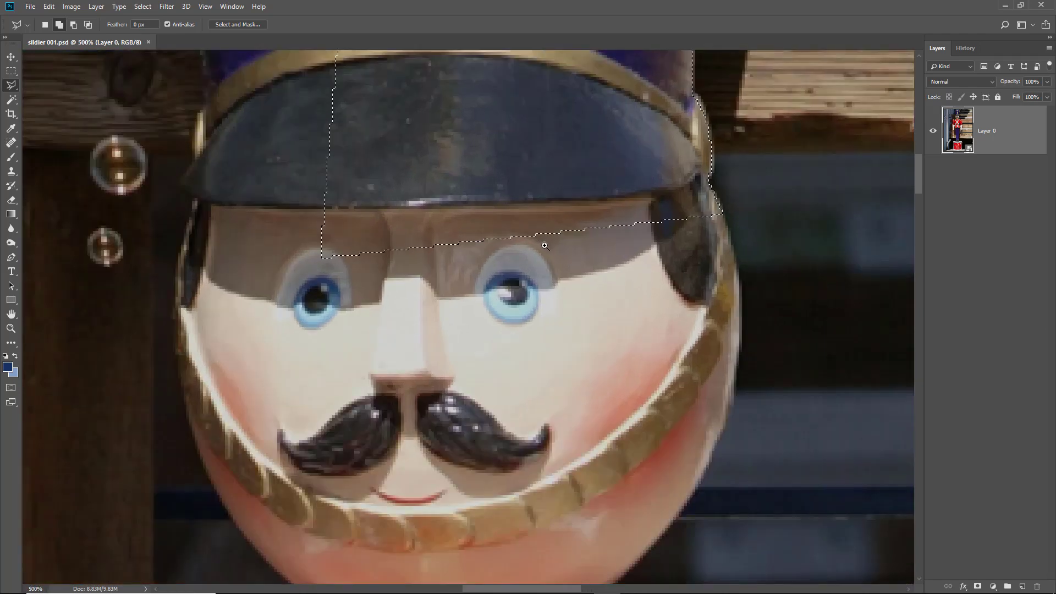
pyautogui.click(545, 245)
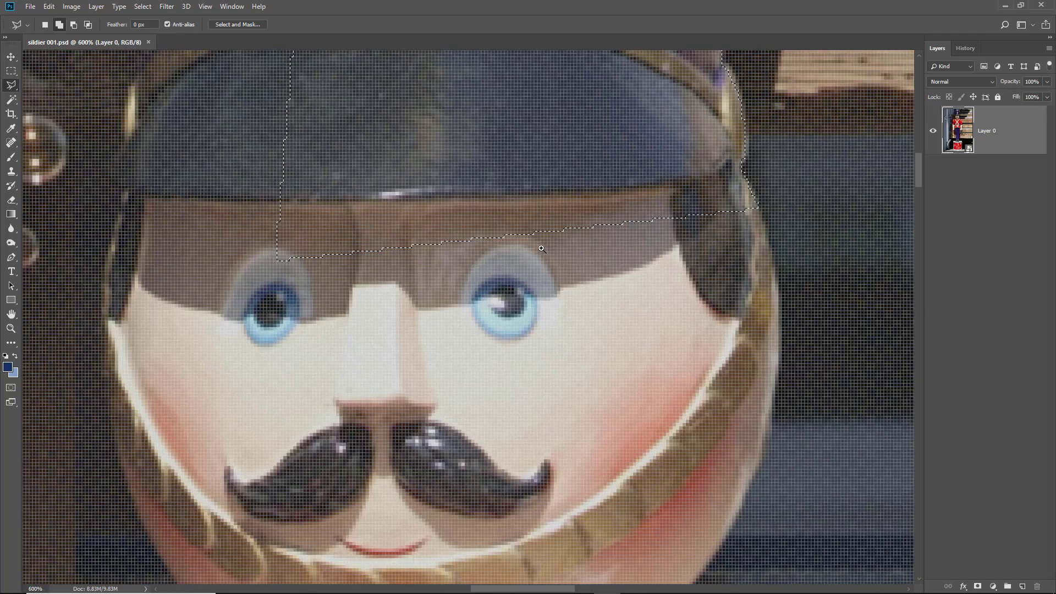
pyautogui.keyDown('alt'); pyautogui.click(573, 242); pyautogui.keyUp('alt')
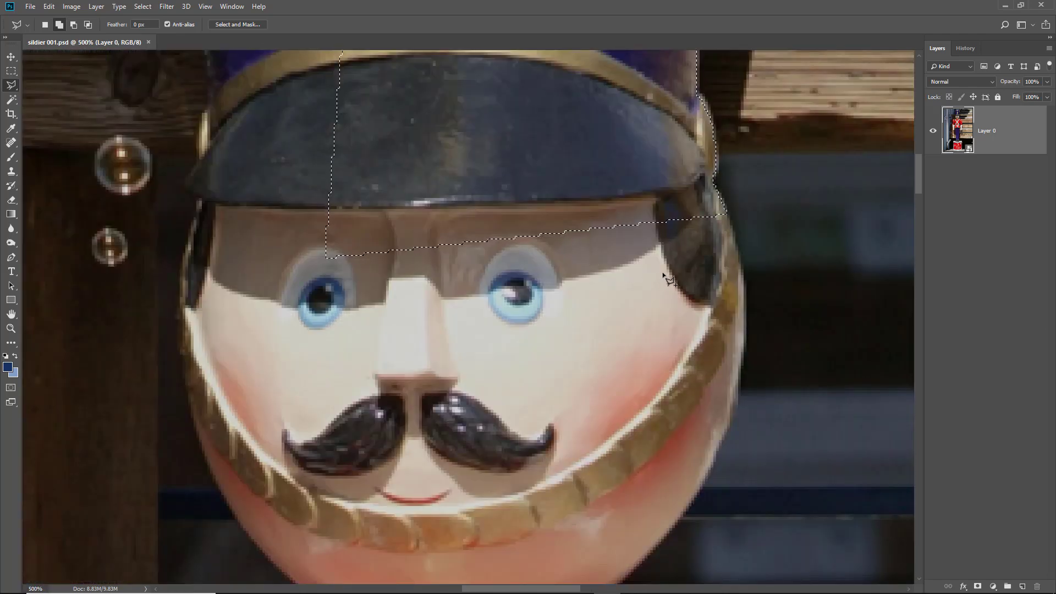
pyautogui.moveTo(660, 272); pyautogui.dragTo(483, 235)
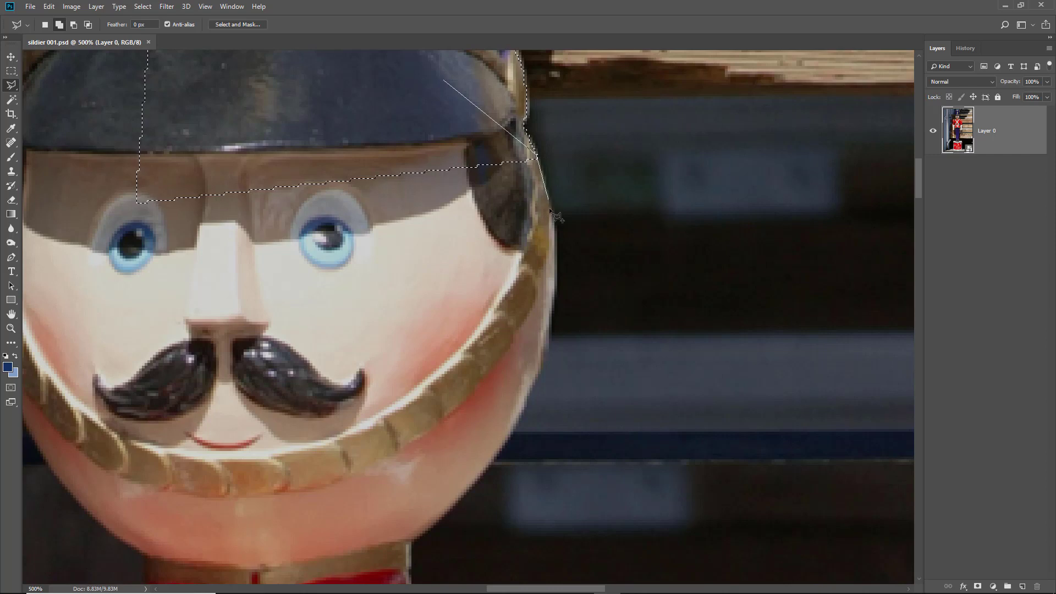
pyautogui.moveTo(552, 233); pyautogui.dragTo(545, 332)
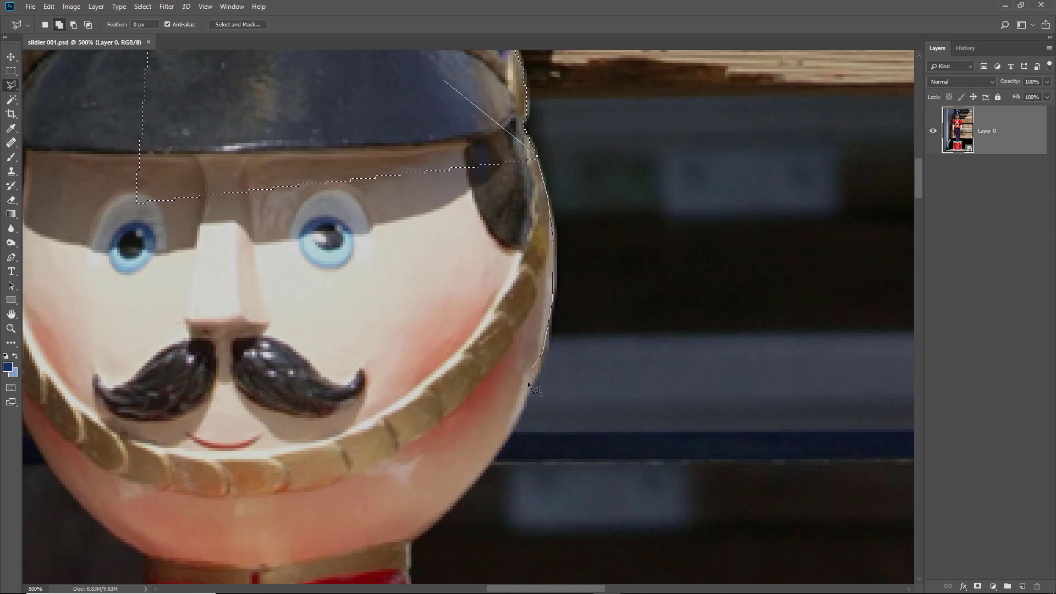
# Continue the outline around the jaw to the collar, and close it across the face and visor to extend the selection
pyautogui.moveTo(529, 383)
pyautogui.mouseDown()
pyautogui.moveTo(520, 418)
pyautogui.moveTo(464, 505)
pyautogui.moveTo(405, 540)
pyautogui.moveTo(384, 520)
pyautogui.mouseUp()
pyautogui.click(109, 293)
pyautogui.click(223, 160)
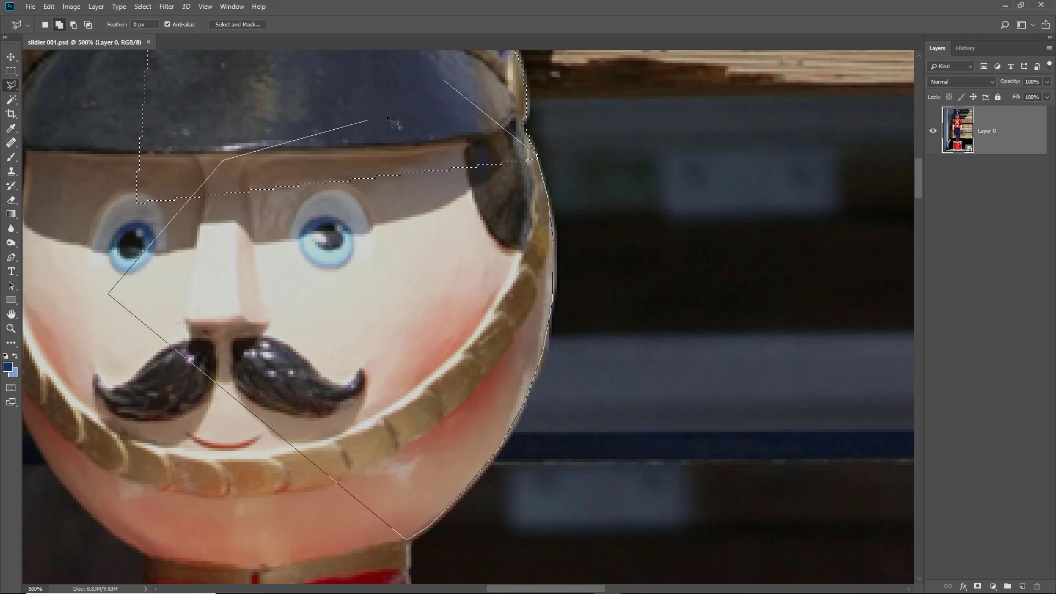
pyautogui.doubleClick(447, 84)
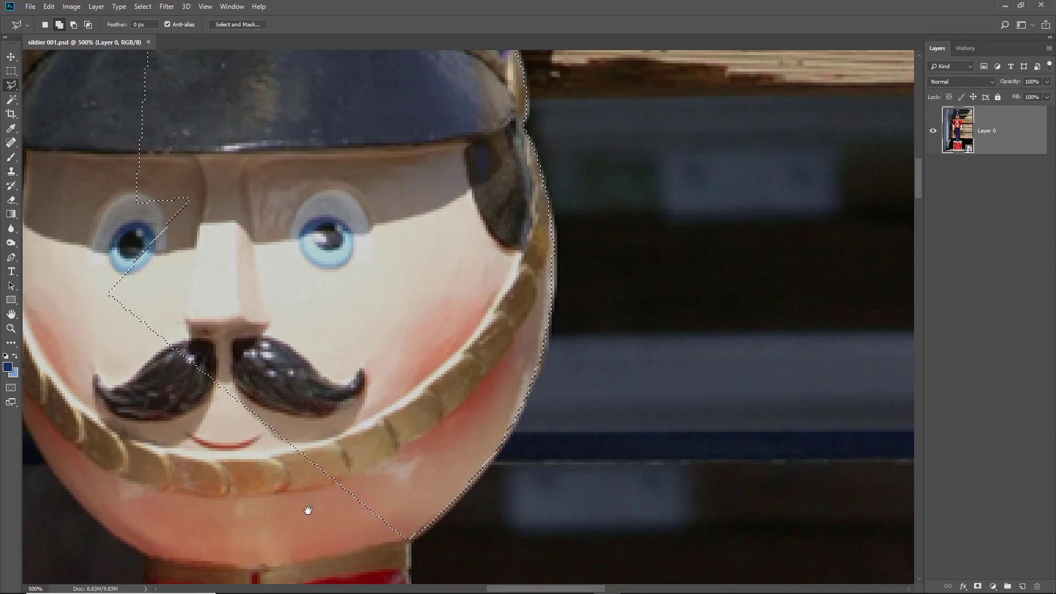
# Start another additional outline on the chin and trace the collar's right edge down onto the gold shoulder trim
pyautogui.moveTo(308, 510); pyautogui.dragTo(320, 187)
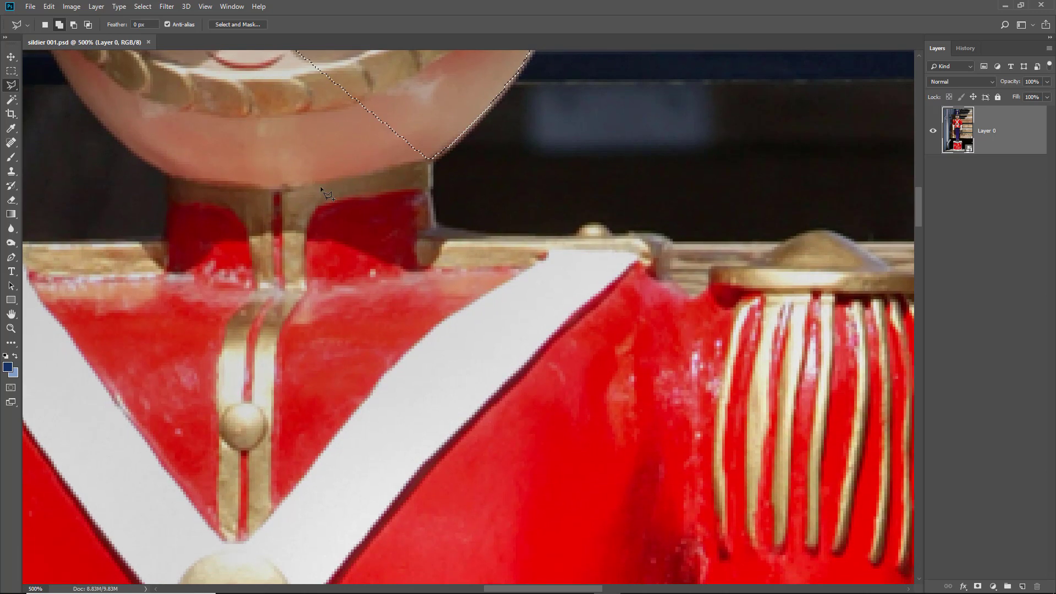
pyautogui.click(407, 97)
pyautogui.click(431, 159)
pyautogui.click(430, 190)
pyautogui.click(441, 228)
pyautogui.click(490, 236)
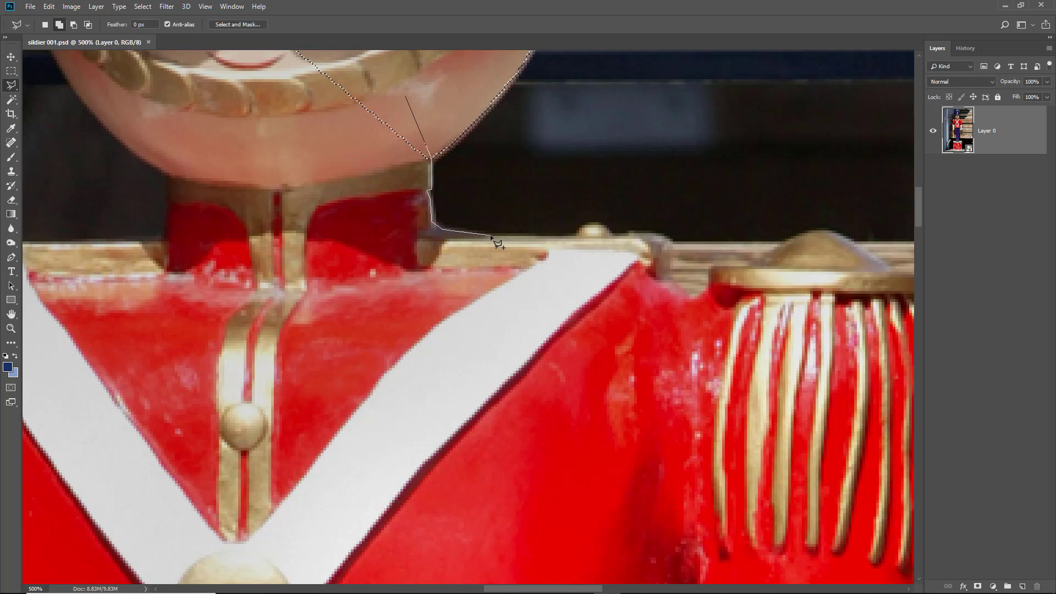
# Continue the outline along the gold shoulder trim, over the small button and around the raised end beside the epaulette
pyautogui.click(577, 237)
pyautogui.click(596, 224)
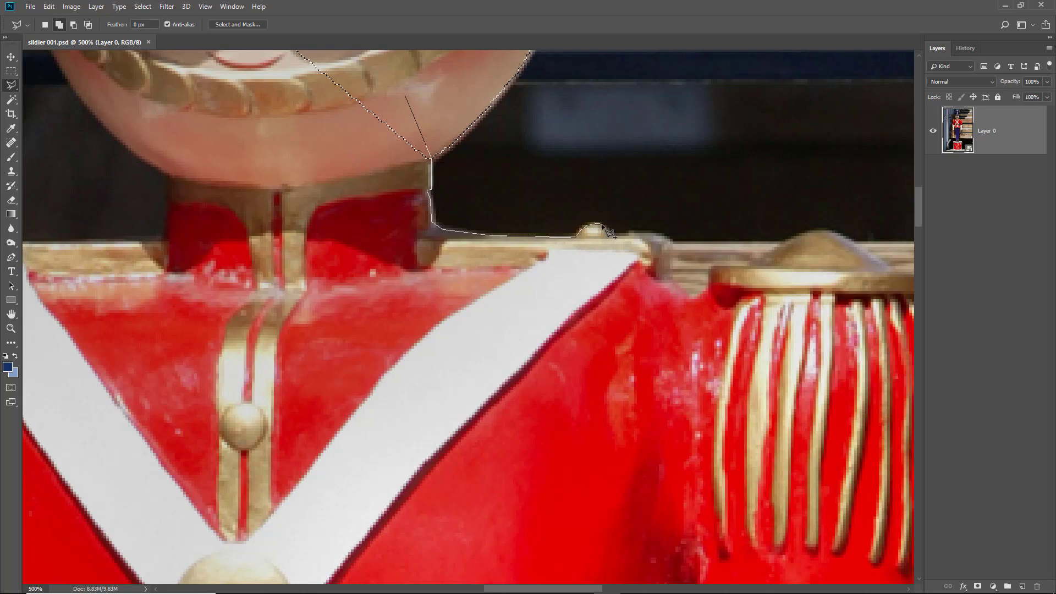
pyautogui.click(611, 235)
pyautogui.click(635, 232)
pyautogui.click(658, 235)
pyautogui.click(672, 242)
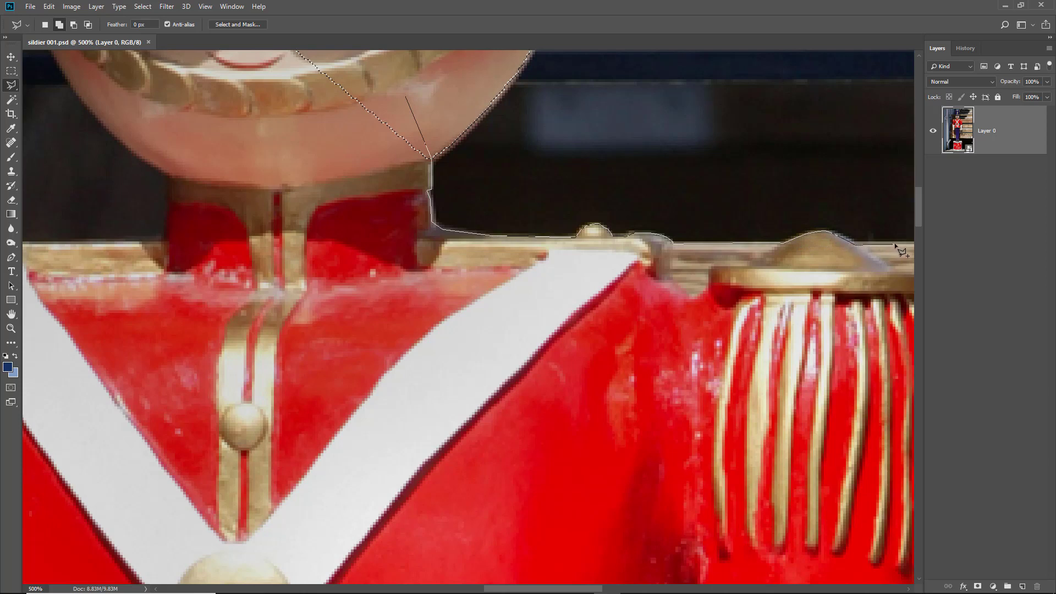
# Close the outline through the epaulette fringe, across the chest and up over the chin to add the shoulder to the selection
pyautogui.click(812, 424)
pyautogui.click(185, 393)
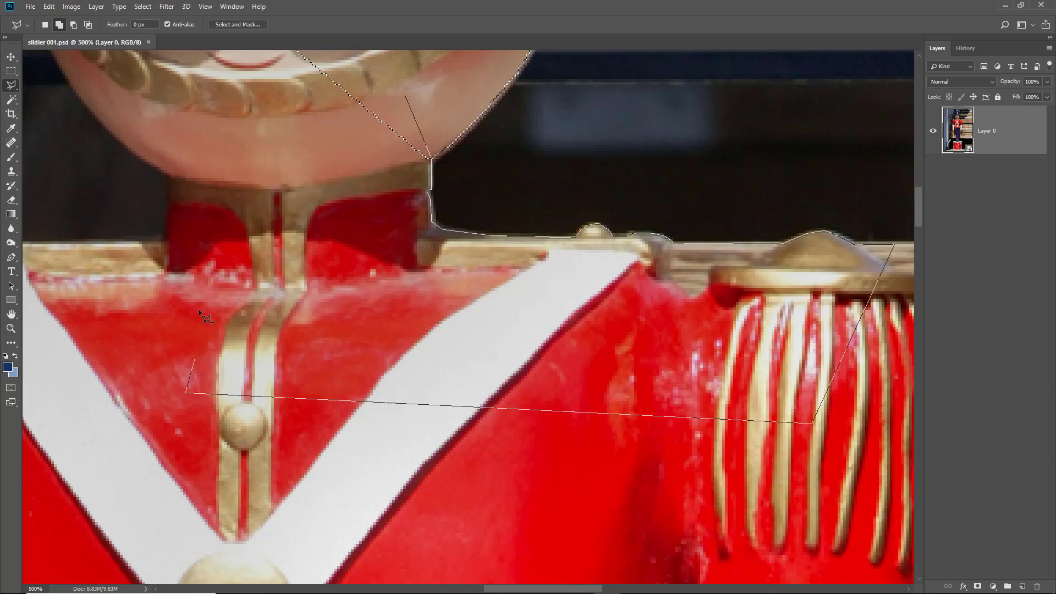
pyautogui.click(209, 87)
pyautogui.click(359, 81)
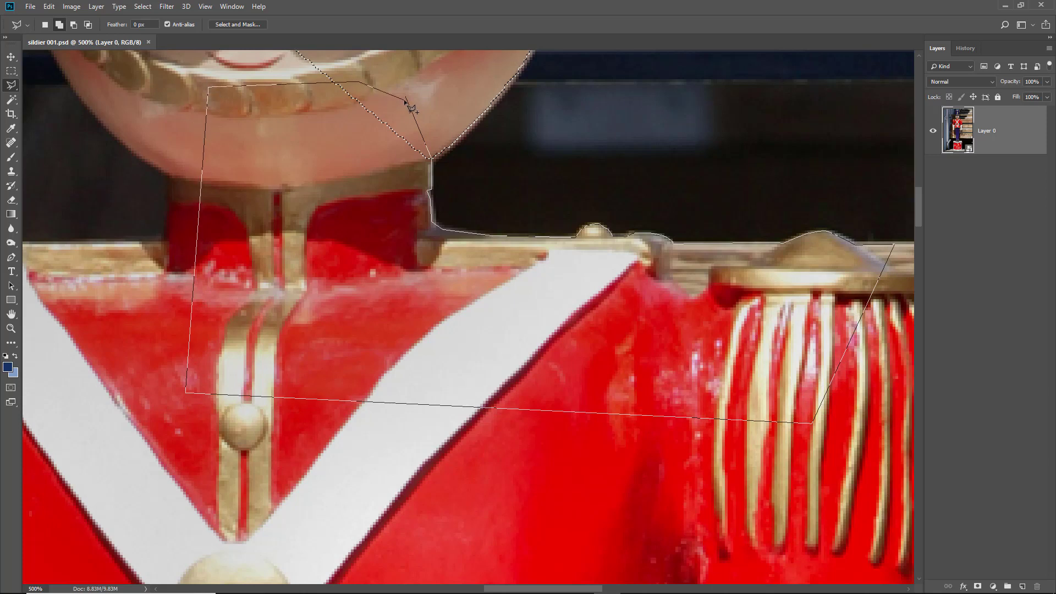
pyautogui.doubleClick(399, 101)
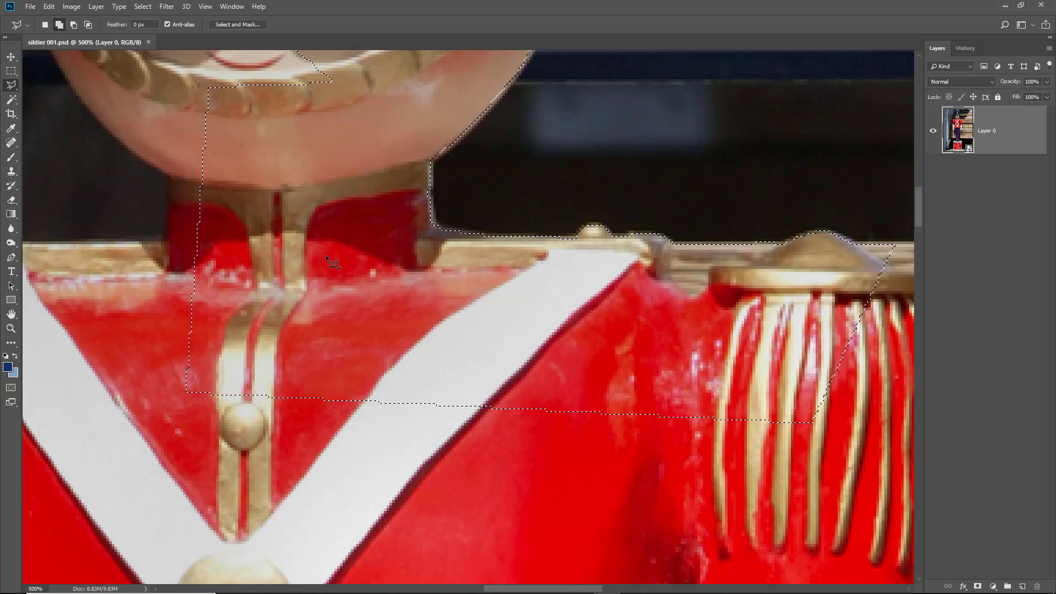
# Save the extended selection to the existing Soldier channel using Replace Channel, and save the document
pyautogui.click(144, 7)
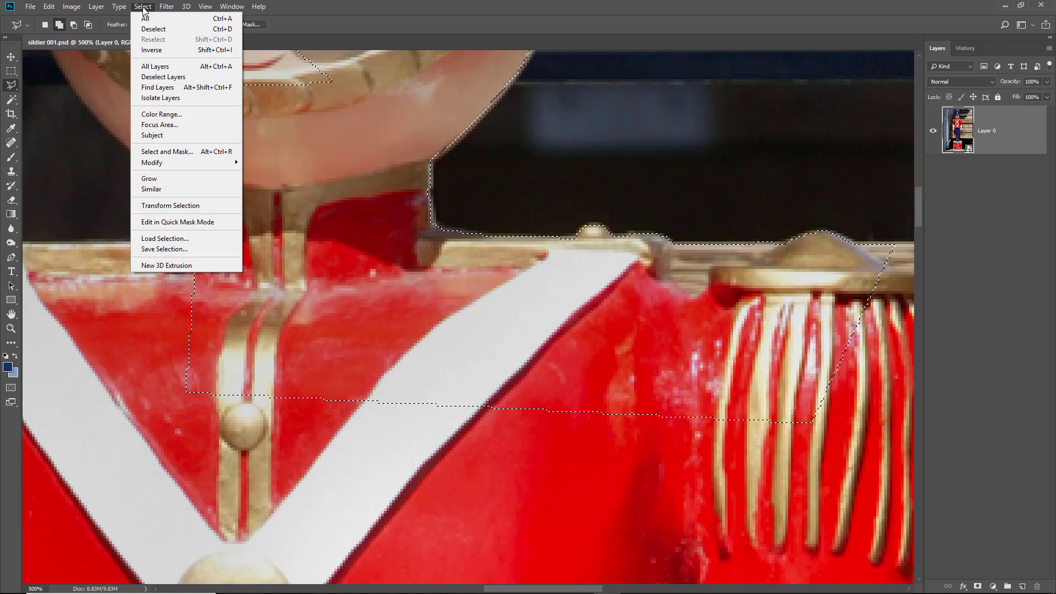
pyautogui.click(160, 249)
pyautogui.click(578, 181)
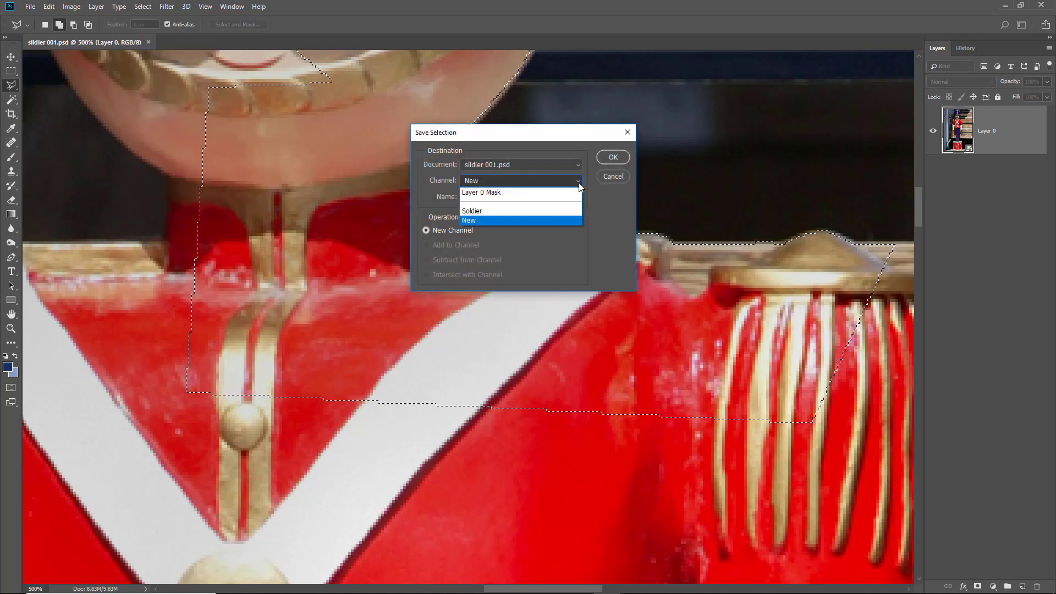
pyautogui.click(566, 213)
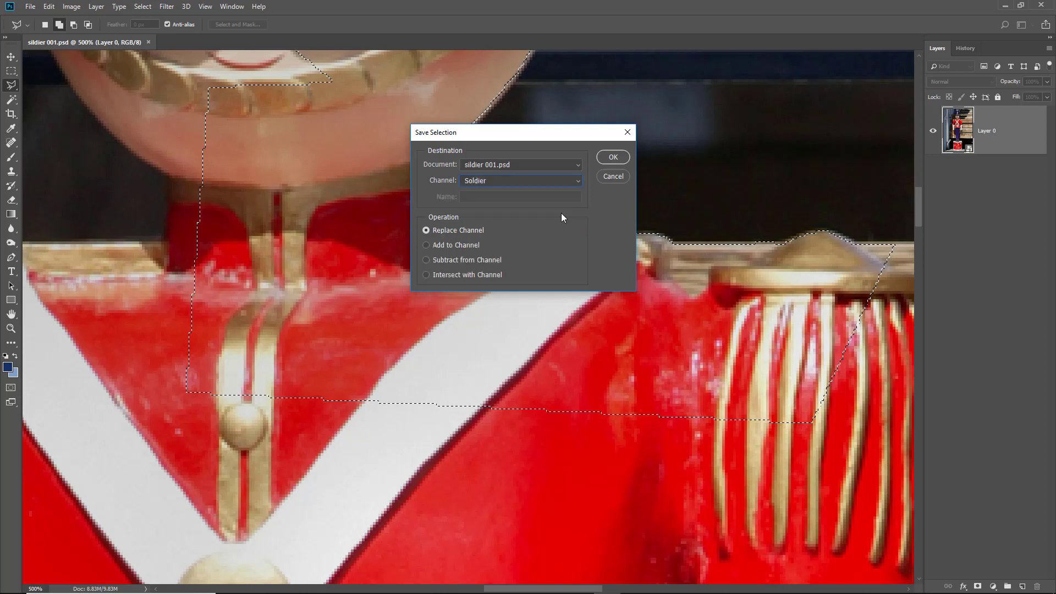
pyautogui.click(614, 157)
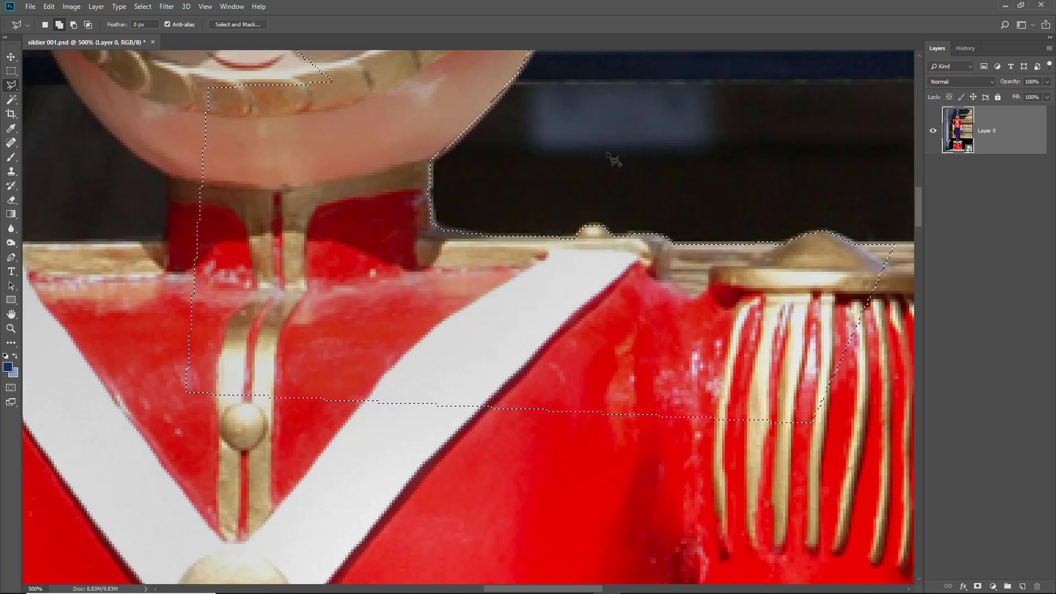
pyautogui.hotkey('ctrl', 's')
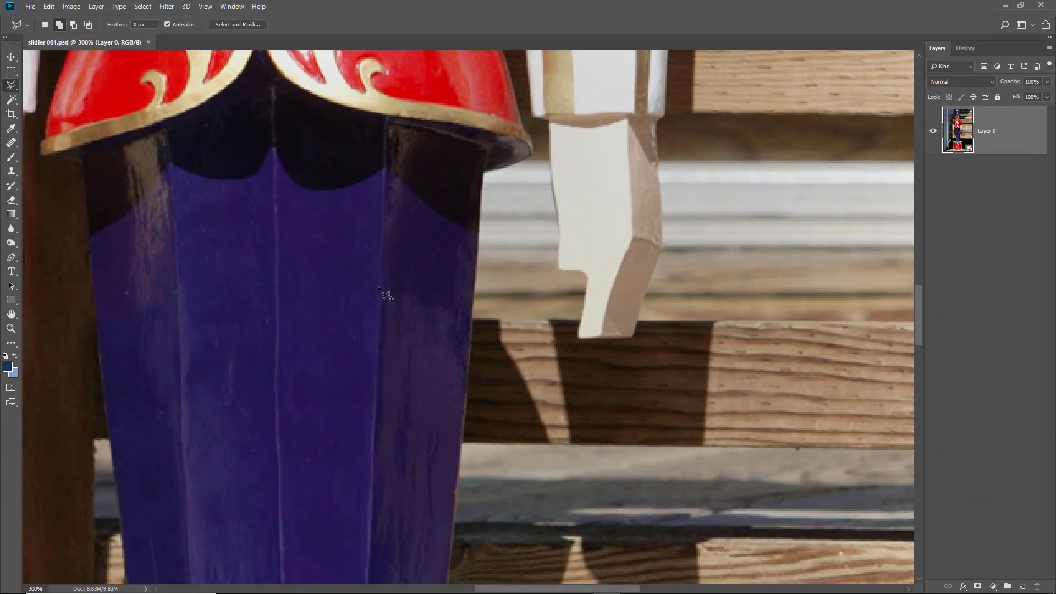
# Outline the blue trousers with long straight segments from beneath the jacket hem down both sides, and close the polygon at its start
pyautogui.click(483, 177)
pyautogui.click(449, 564)
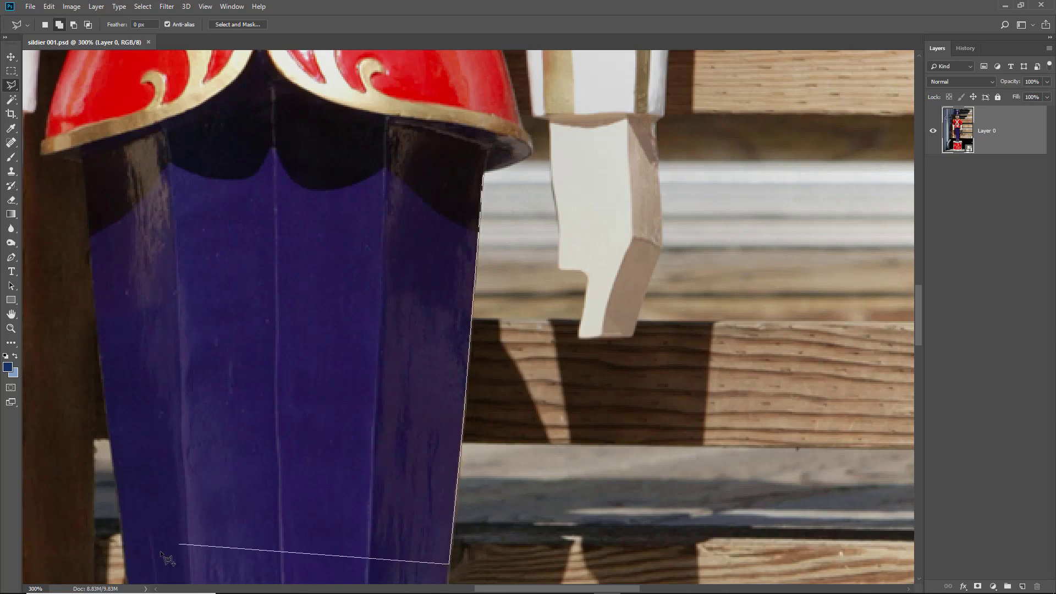
pyautogui.click(125, 565)
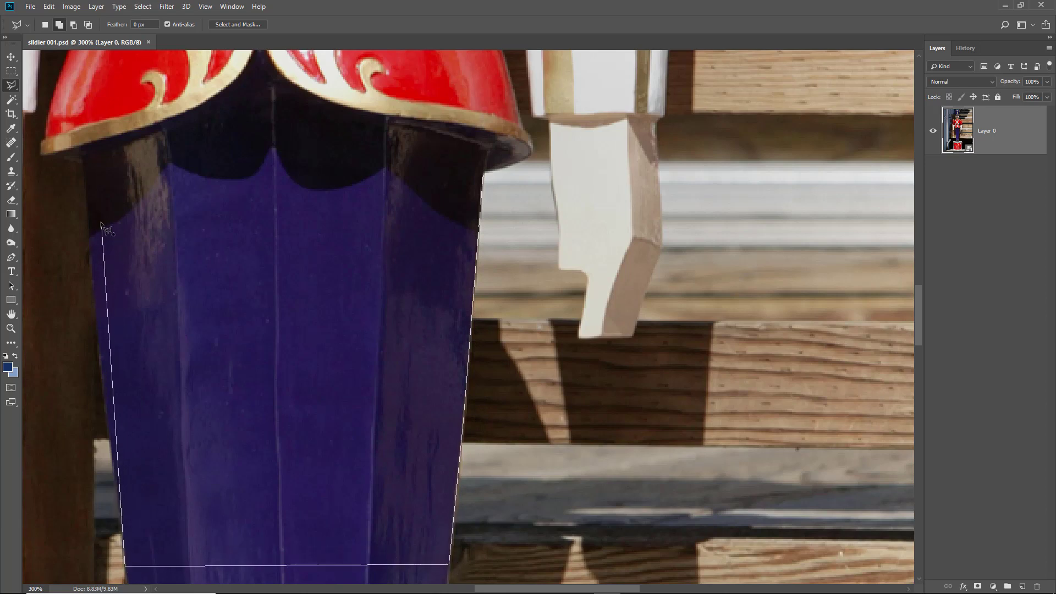
pyautogui.click(85, 163)
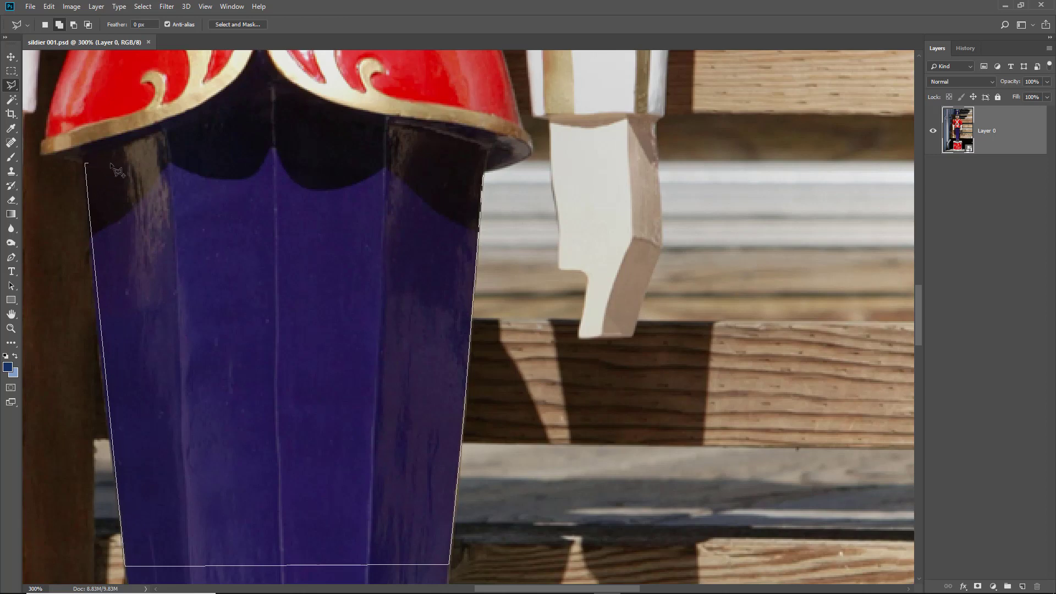
pyautogui.click(478, 176)
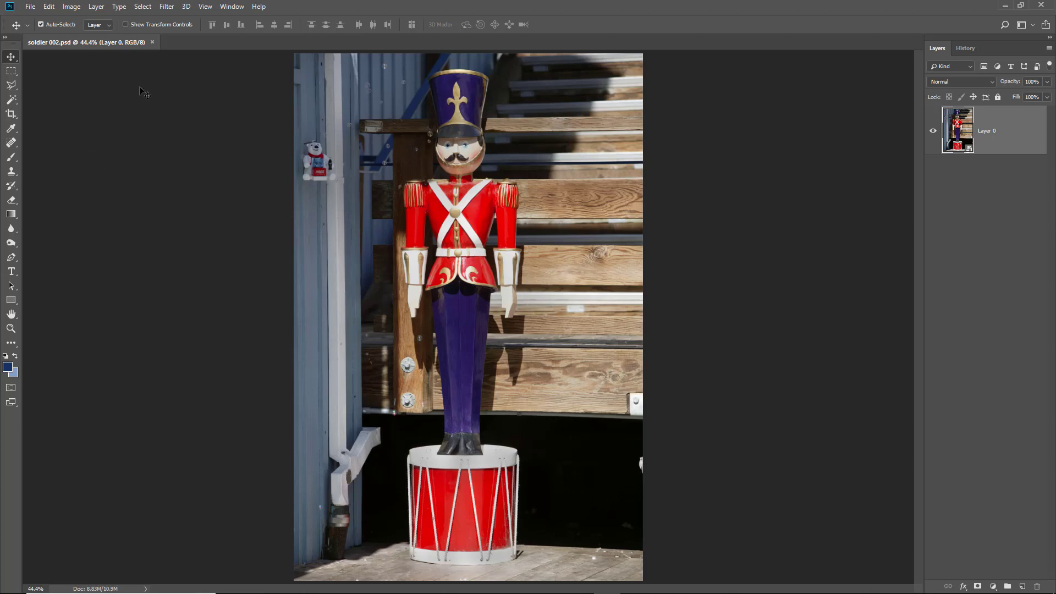
# Load the saved Soldier channel of soldier 002.psd as a new selection
pyautogui.click(146, 9)
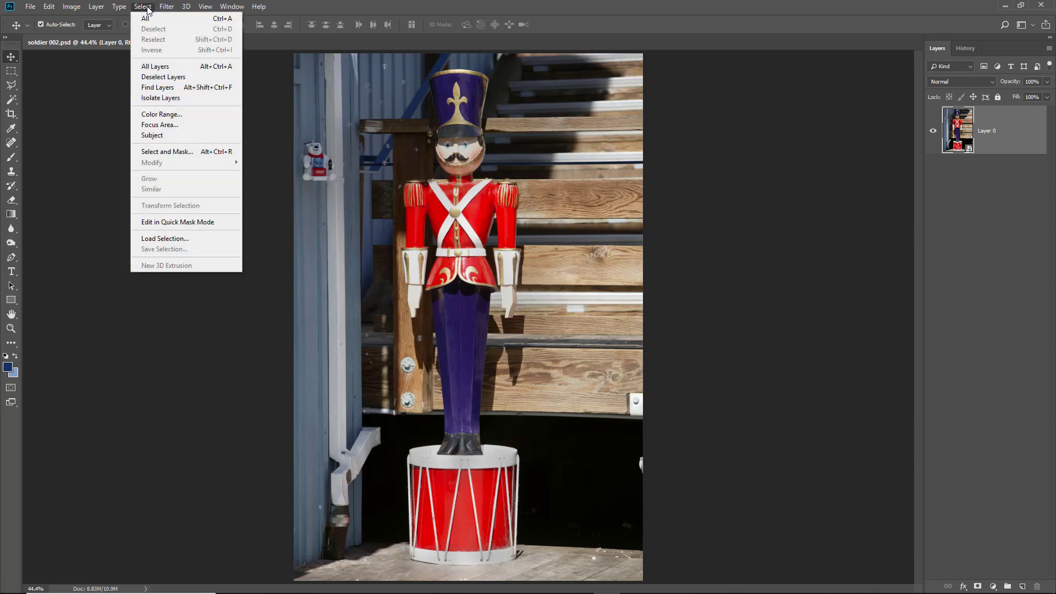
pyautogui.click(164, 239)
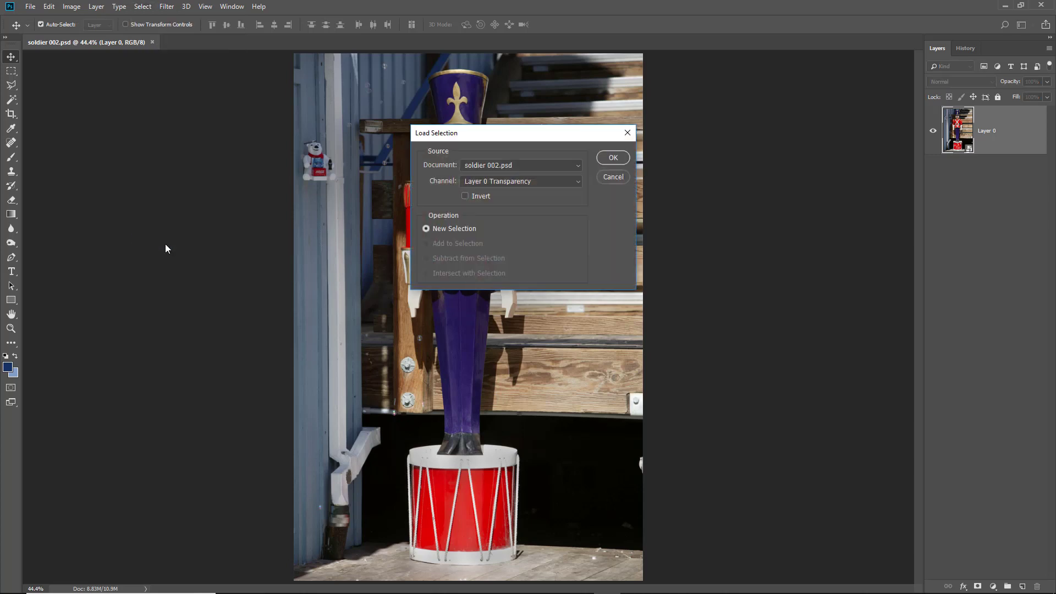
pyautogui.click(576, 182)
pyautogui.click(556, 214)
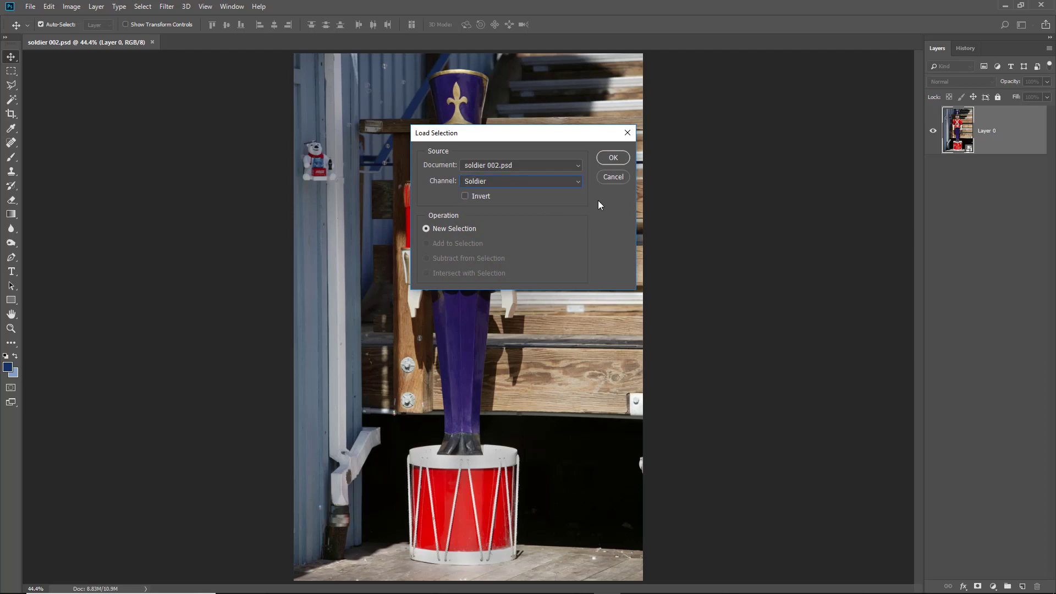
pyautogui.click(614, 159)
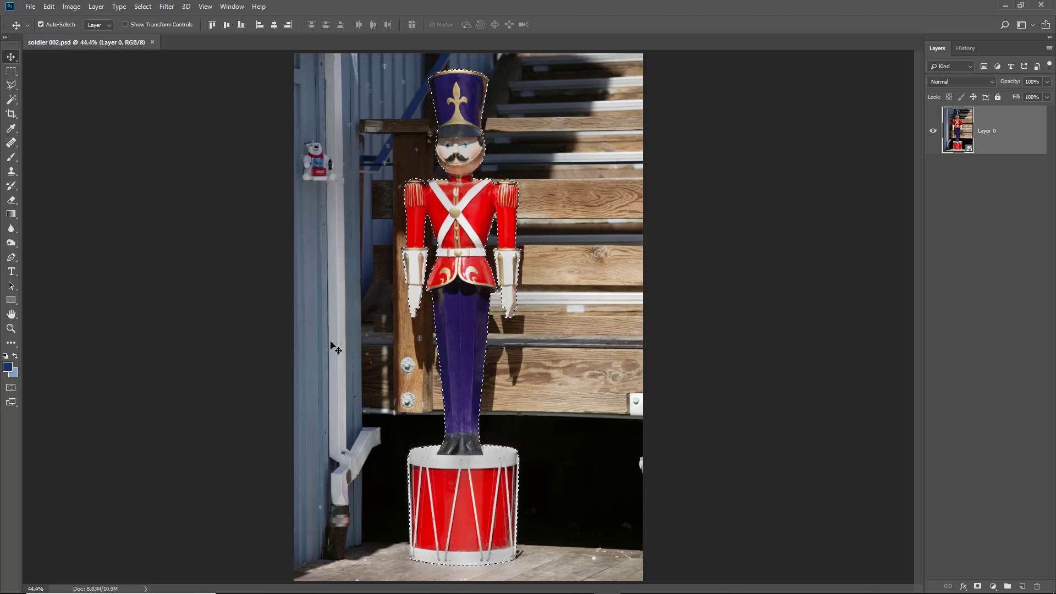
# Examine the straight edges of the white downpipe beside the soldier at high magnification, and fit the image back to the window
pyautogui.click(11, 329)
pyautogui.moveTo(303, 241); pyautogui.dragTo(330, 299)
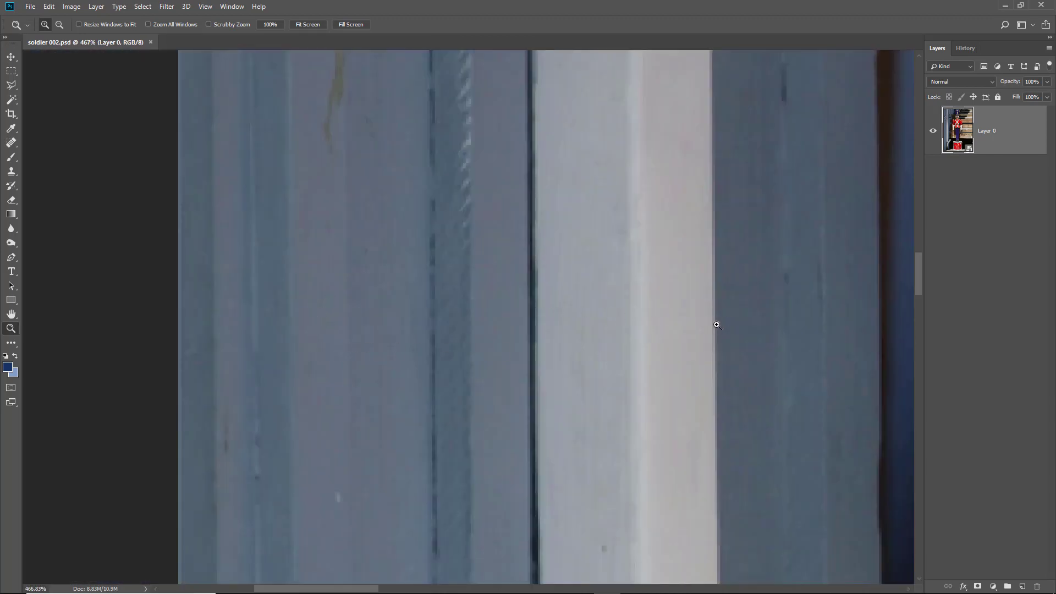
pyautogui.click(718, 366)
pyautogui.click(714, 374)
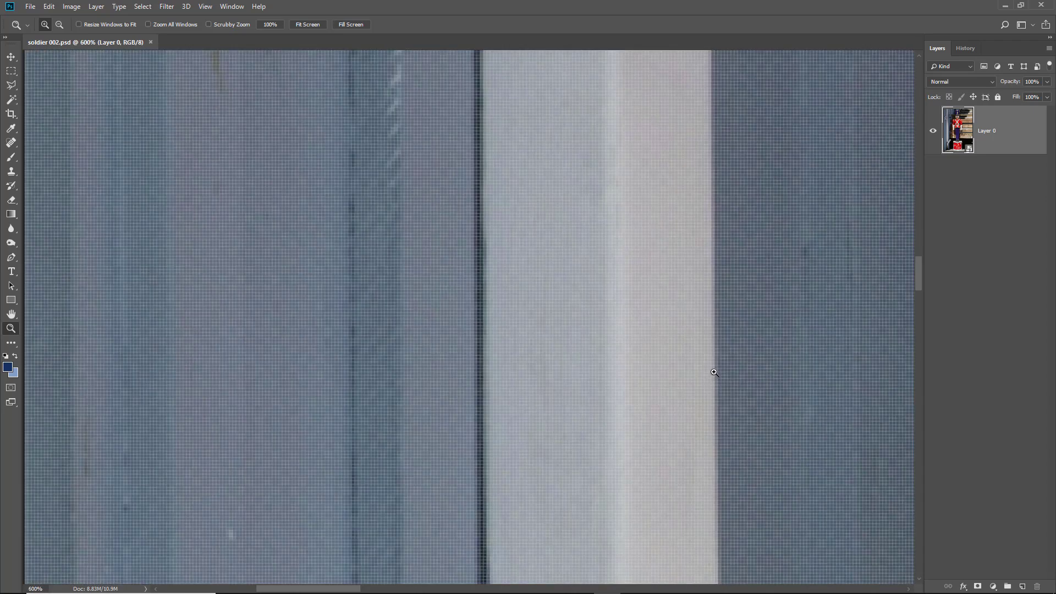
pyautogui.keyDown('alt'); pyautogui.click(710, 377); pyautogui.keyUp('alt')
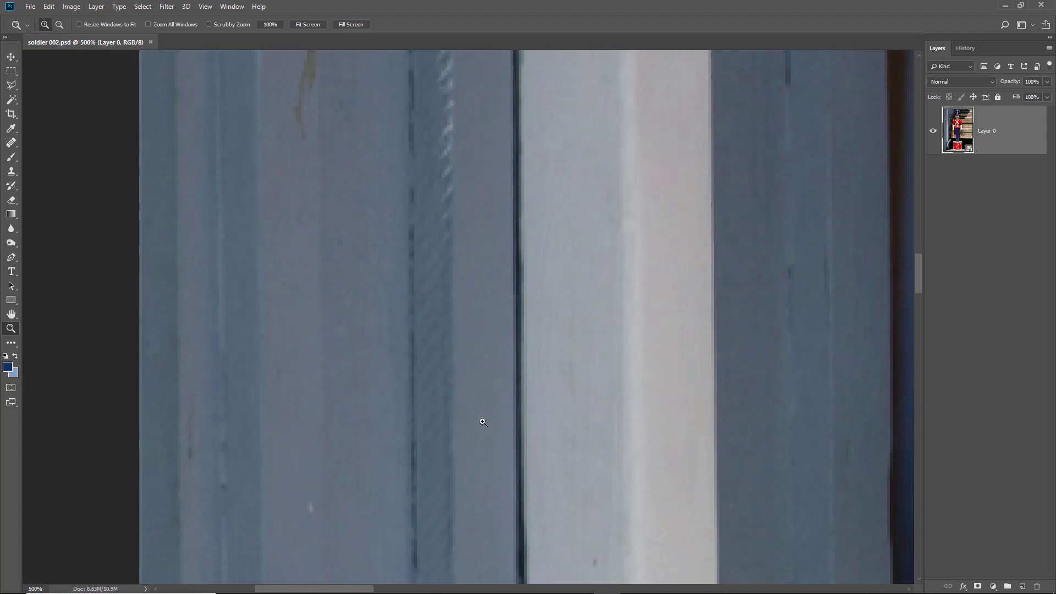
pyautogui.hotkey('ctrl', '0')
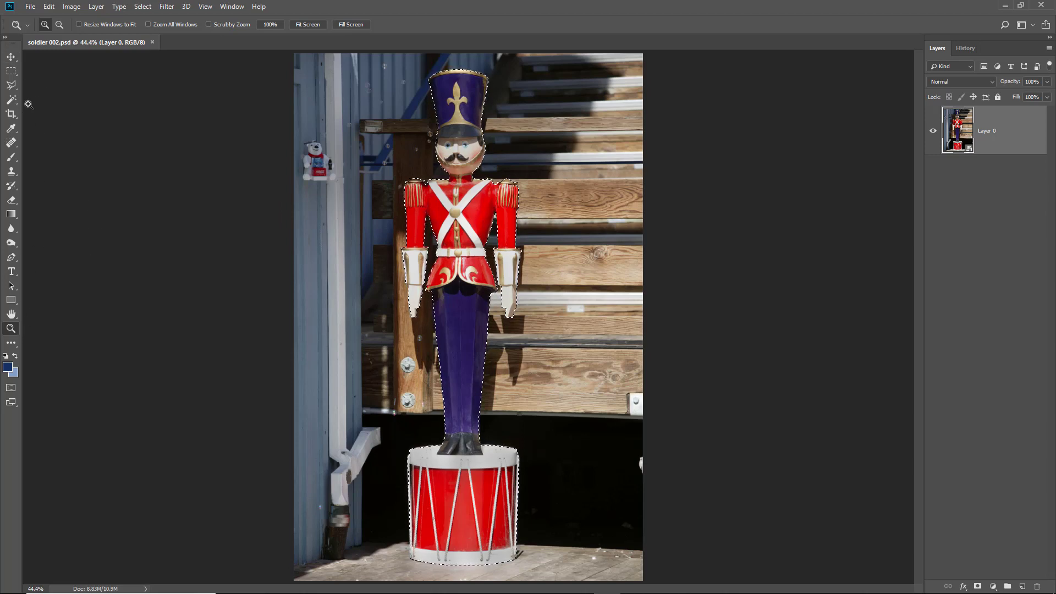
# Refine the soldier selection in Select and Mask with the On Layers view and a 1 px feather, output as a selection
pyautogui.click(11, 72)
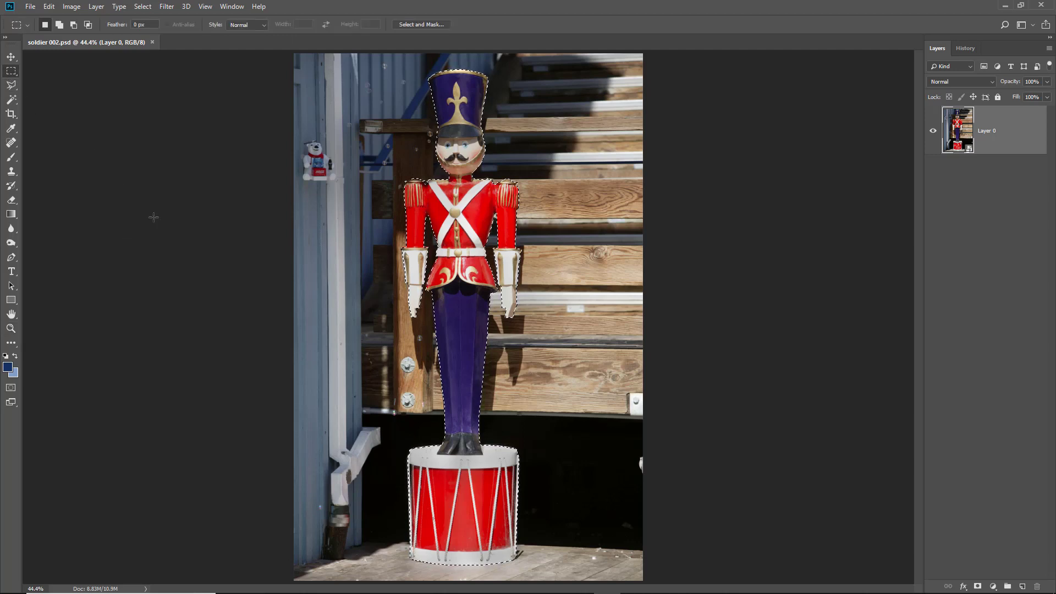
pyautogui.click(414, 25)
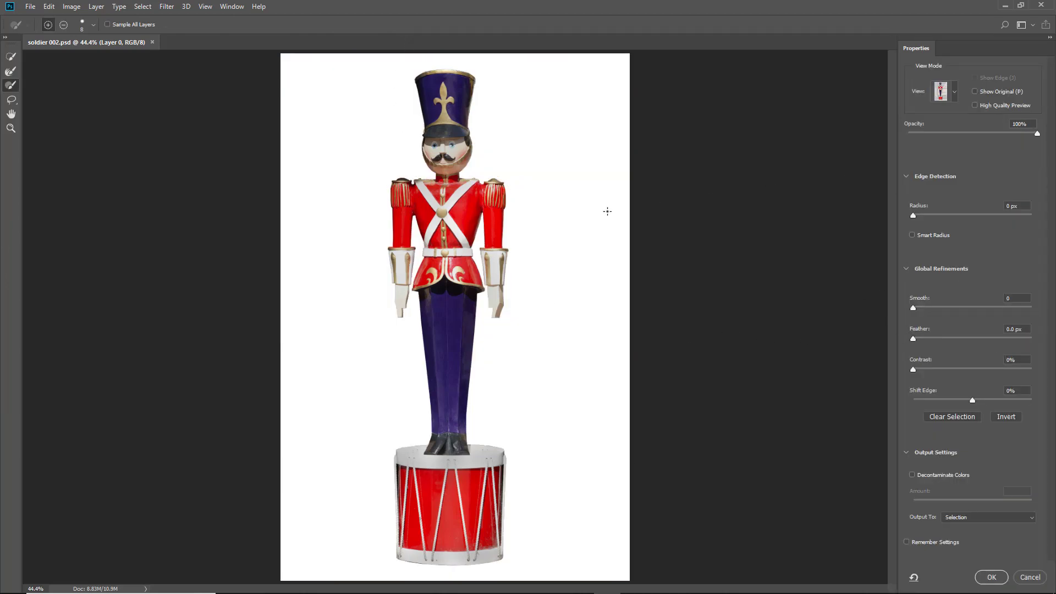
pyautogui.click(955, 93)
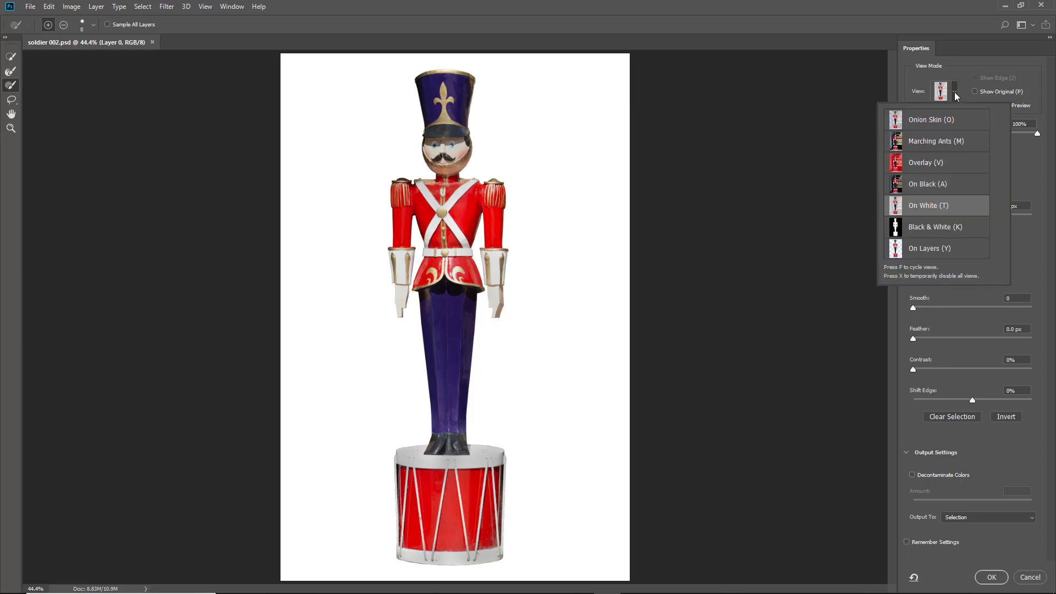
pyautogui.click(938, 251)
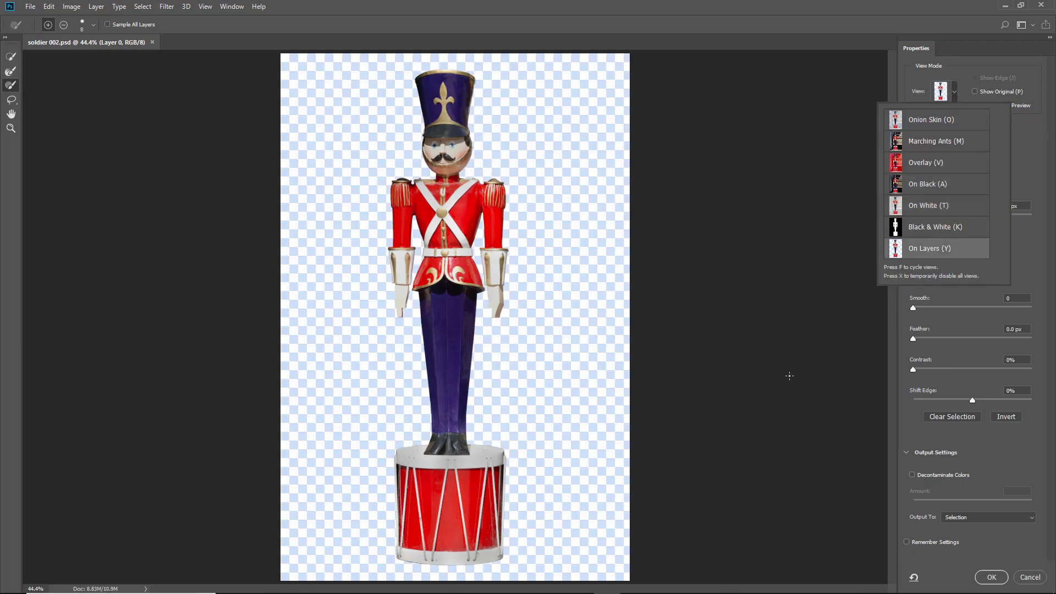
pyautogui.click(1033, 278)
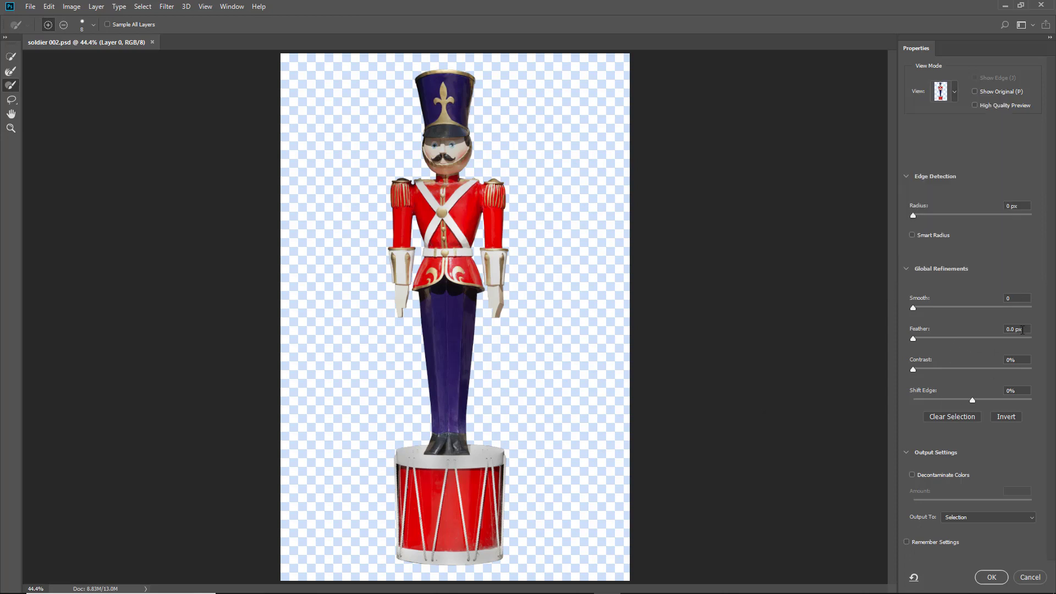
pyautogui.click(1016, 331)
pyautogui.write('1')
pyautogui.click(993, 579)
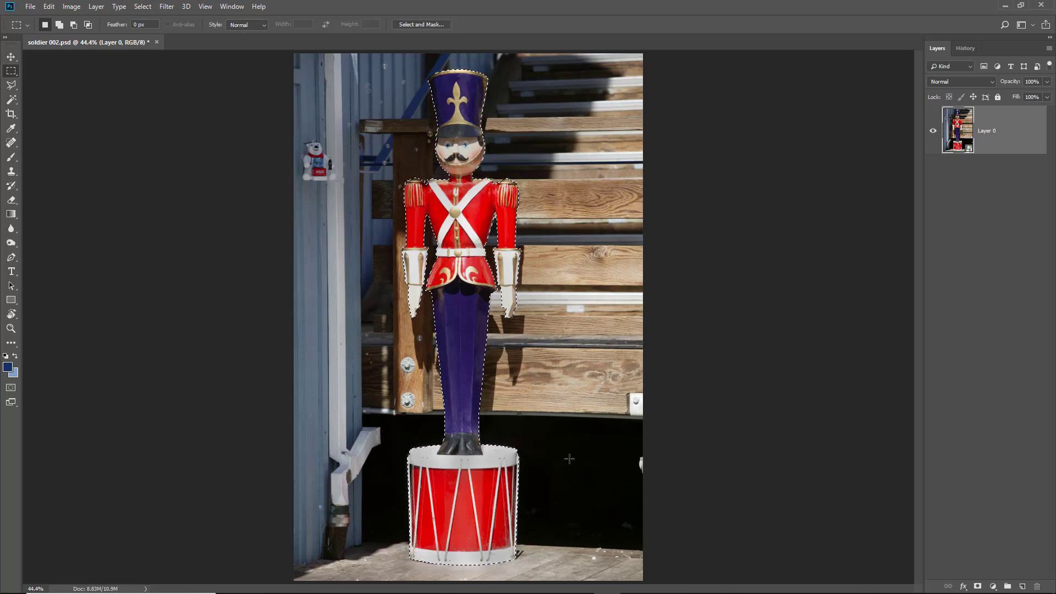
# Create a layer mask on Layer 0 from the inverted selection, and invert the mask to hide the background instead of the soldier
pyautogui.click(144, 7)
pyautogui.click(152, 51)
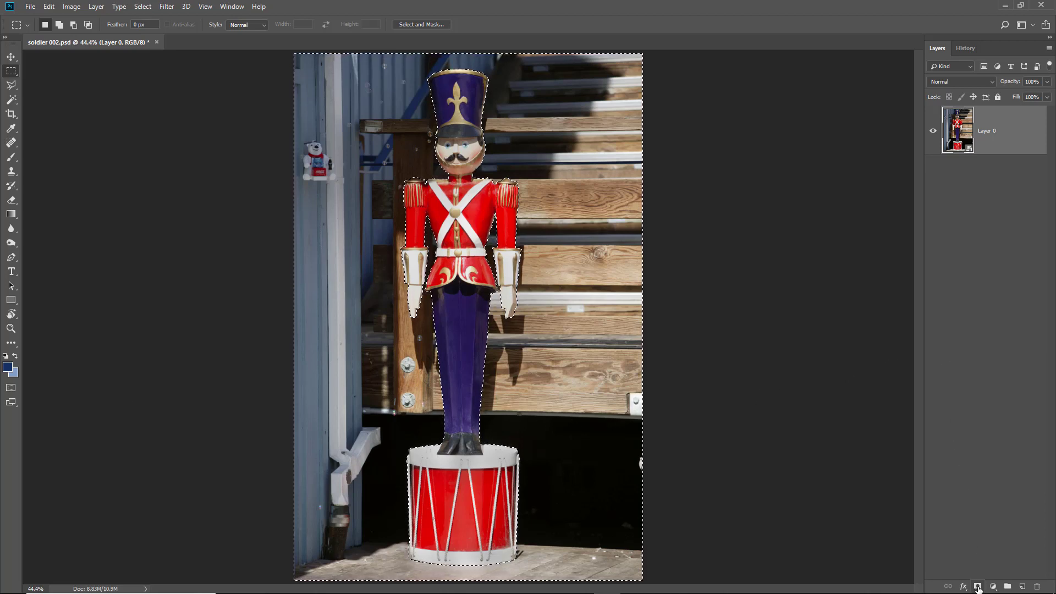
pyautogui.keyDown('alt'); pyautogui.click(978, 587); pyautogui.keyUp('alt')
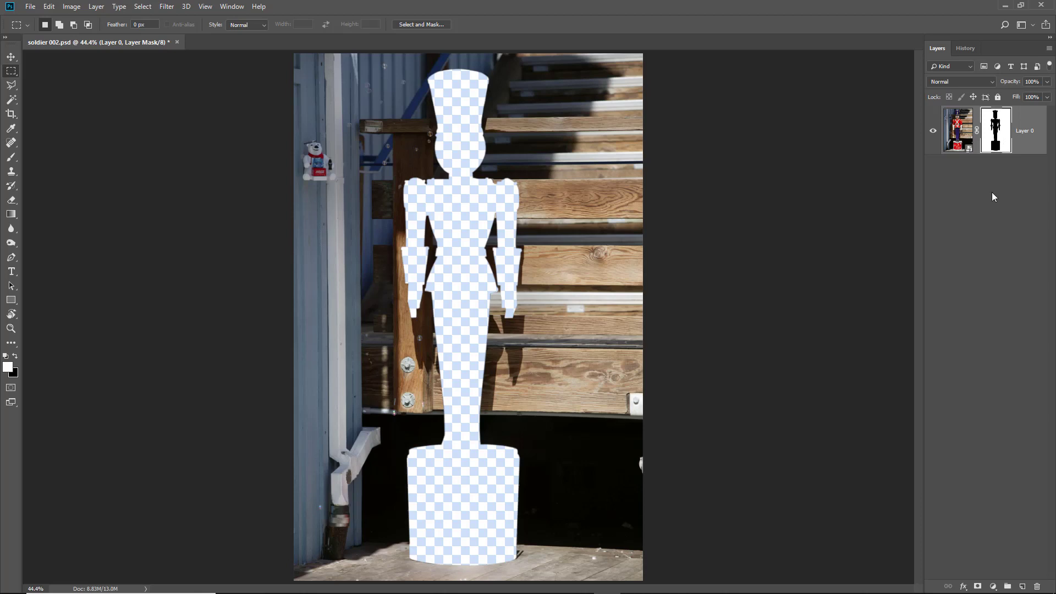
pyautogui.hotkey('ctrl', 'i')
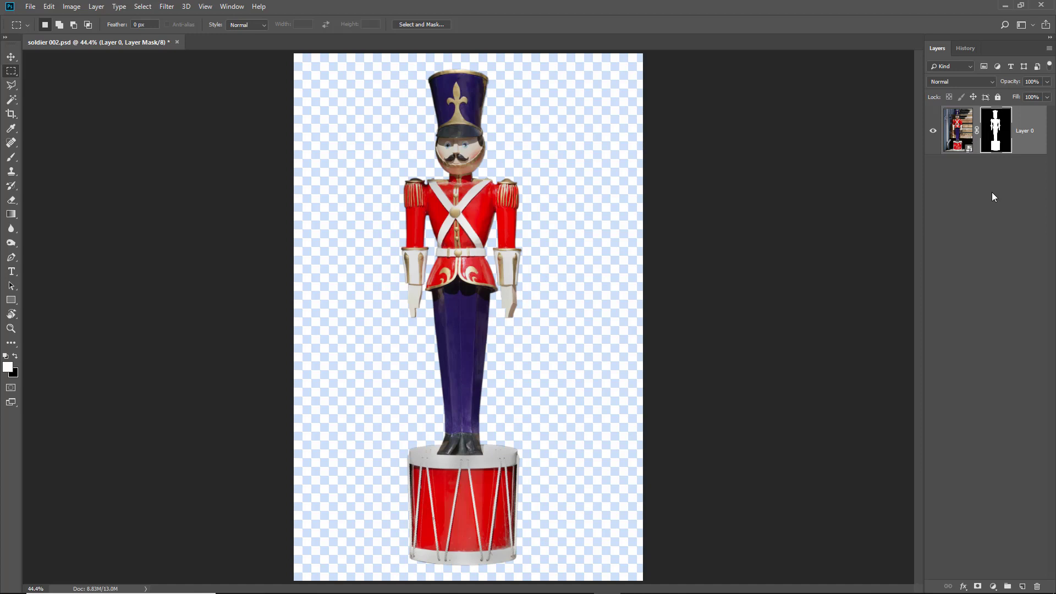
# Inspect the masked edges around the trousers and gloved hand up close, and save the document
pyautogui.press('z')
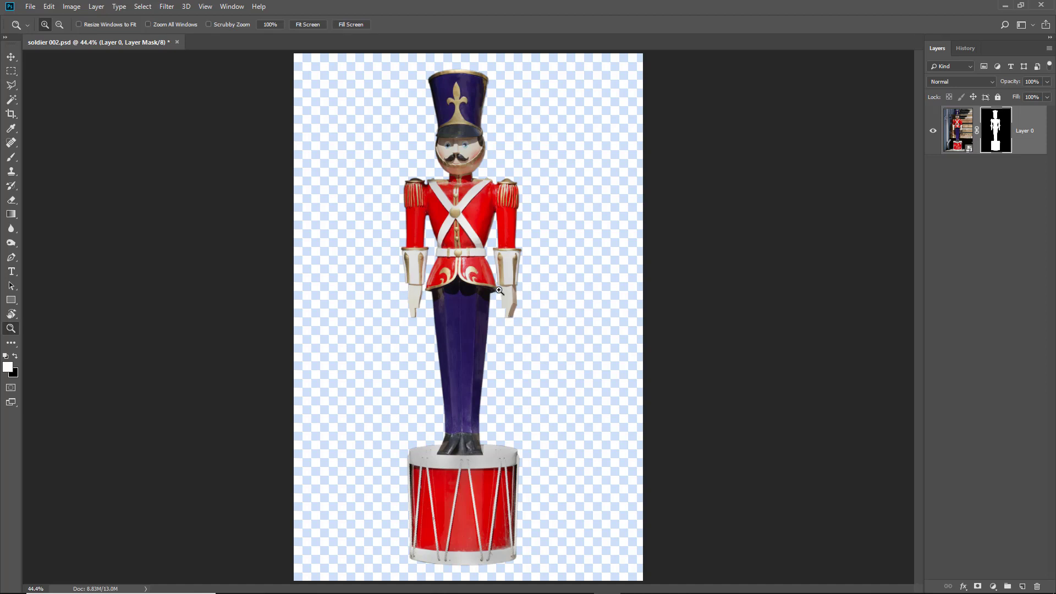
pyautogui.click(527, 284)
pyautogui.click(530, 306)
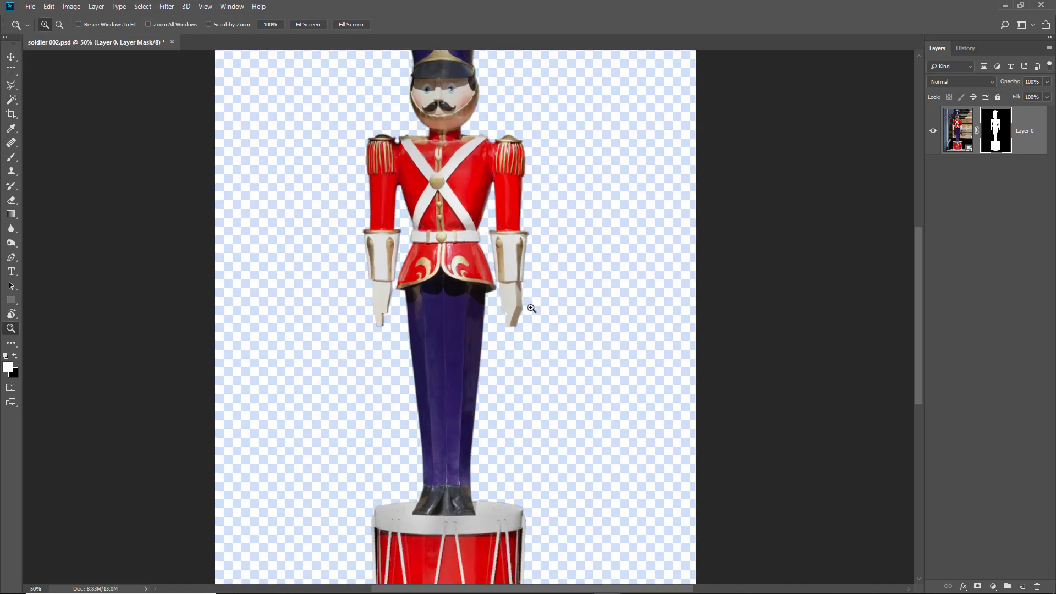
pyautogui.click(481, 349)
pyautogui.click(481, 349)
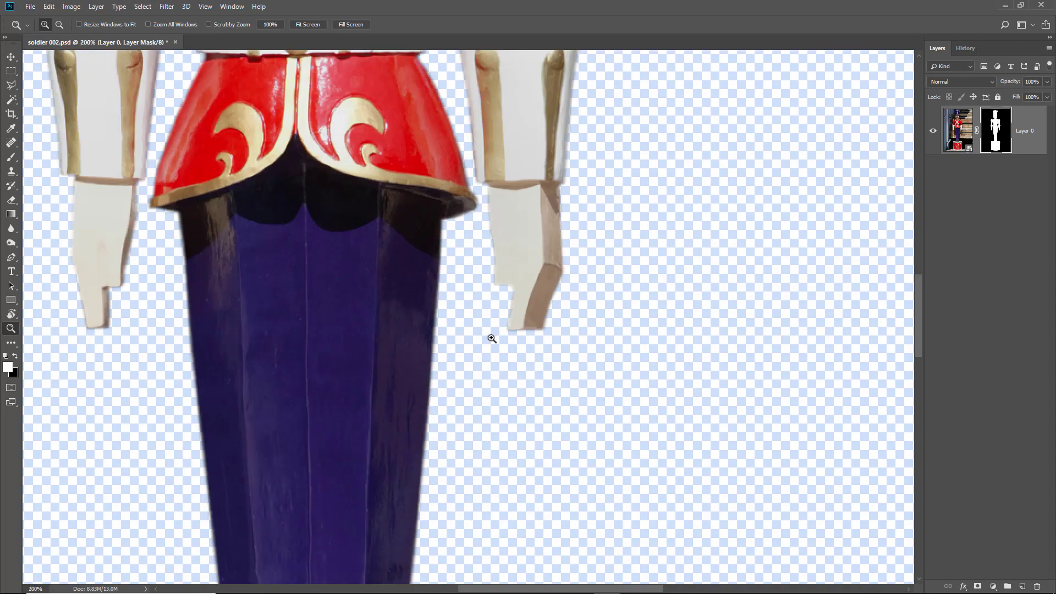
pyautogui.click(486, 341)
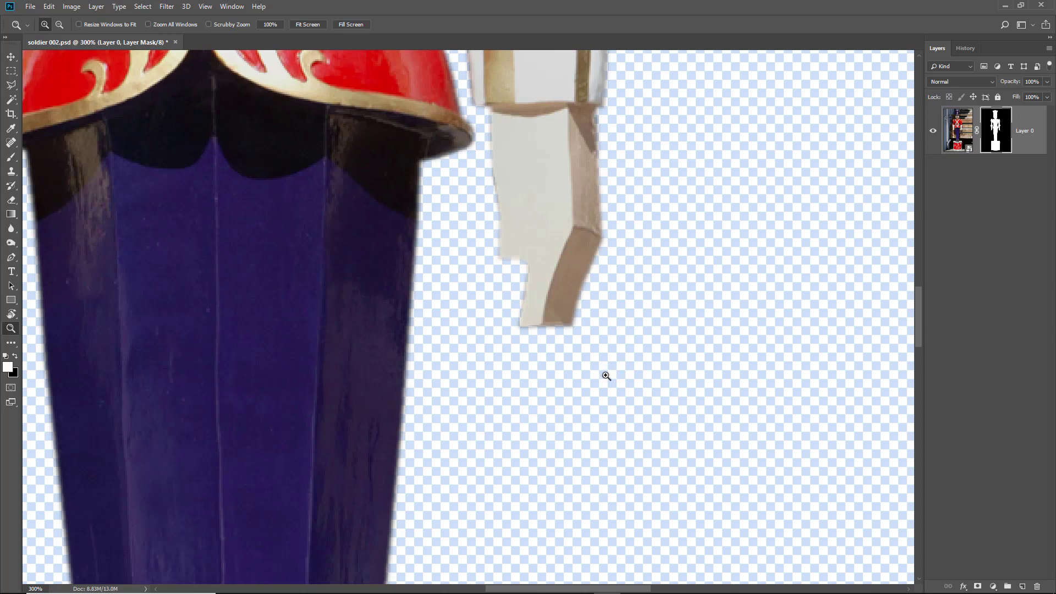
pyautogui.hotkey('ctrl', '0')
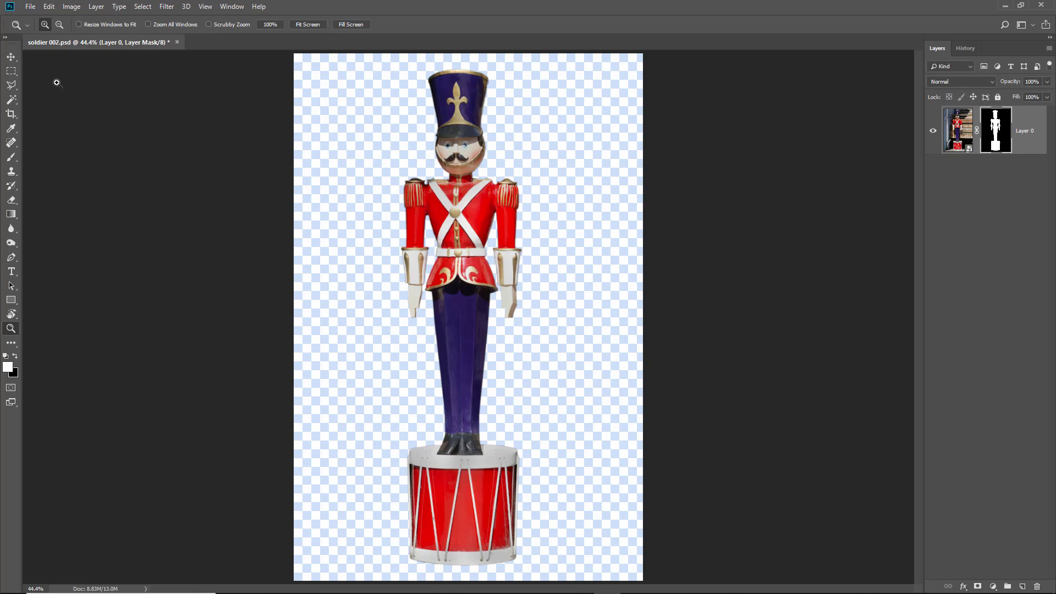
pyautogui.hotkey('ctrl', 's')
# Check Layer 0's mask by disabling and re-enabling it, and view the mask alone before returning to the image
pyautogui.keyDown('shift'); pyautogui.click(997, 131); pyautogui.keyUp('shift')
pyautogui.keyDown('shift'); pyautogui.click(997, 131); pyautogui.keyUp('shift')
pyautogui.press('alt')
pyautogui.keyDown('alt'); pyautogui.click(997, 136); pyautogui.keyUp('alt')
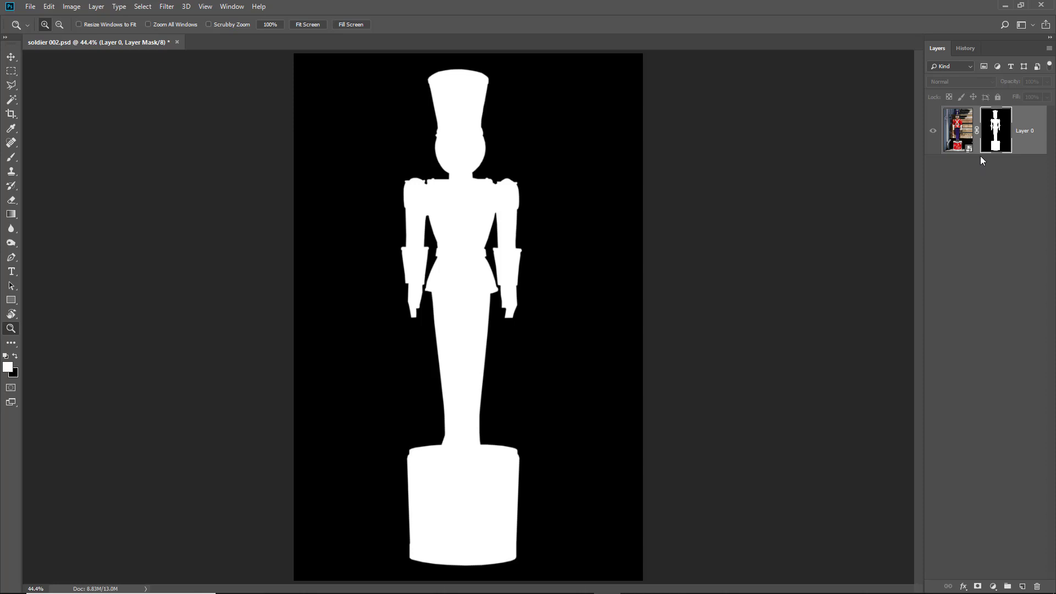
pyautogui.click(933, 133)
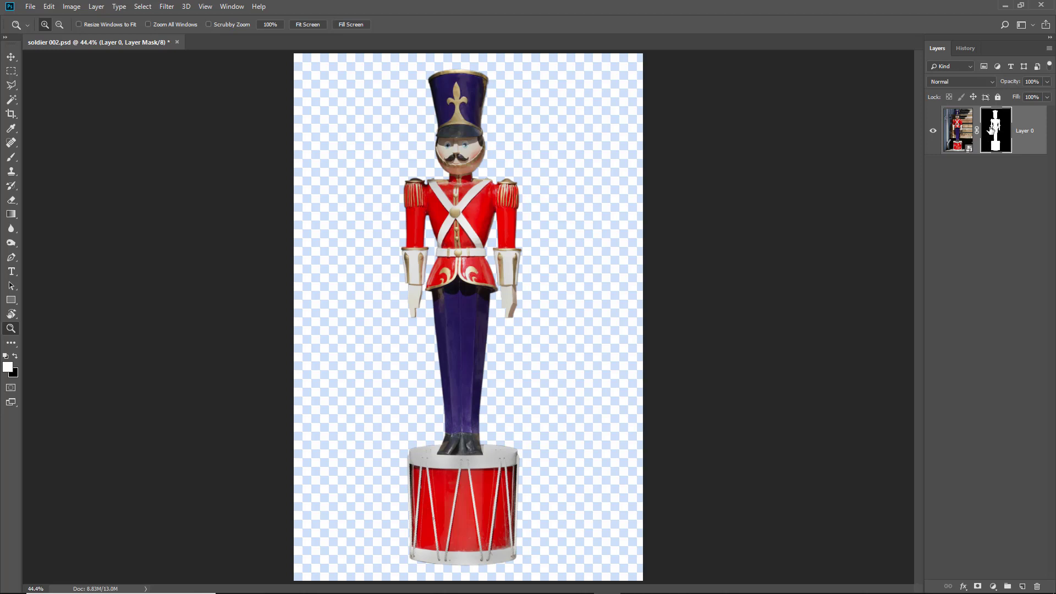
# Load the saved Soldier channel of soldier 002.psd as a new selection, and deselect it
pyautogui.click(142, 6)
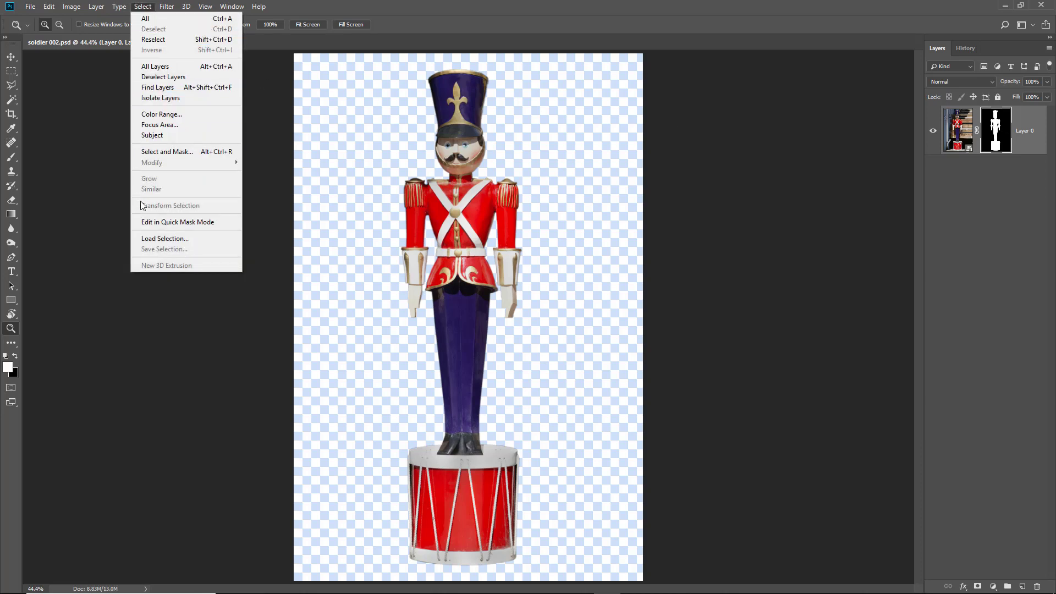
pyautogui.click(154, 239)
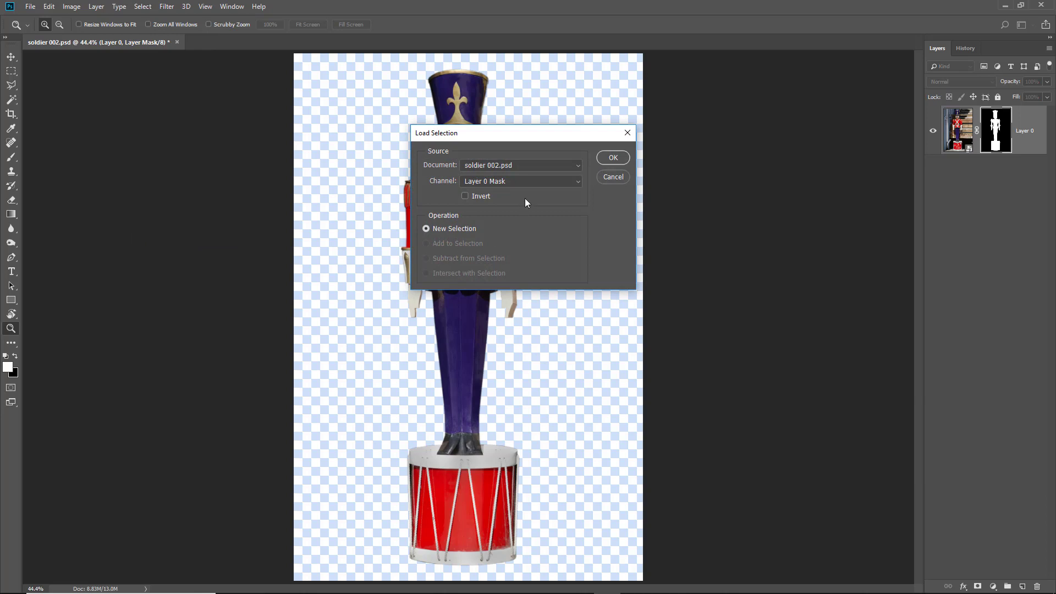
pyautogui.click(578, 183)
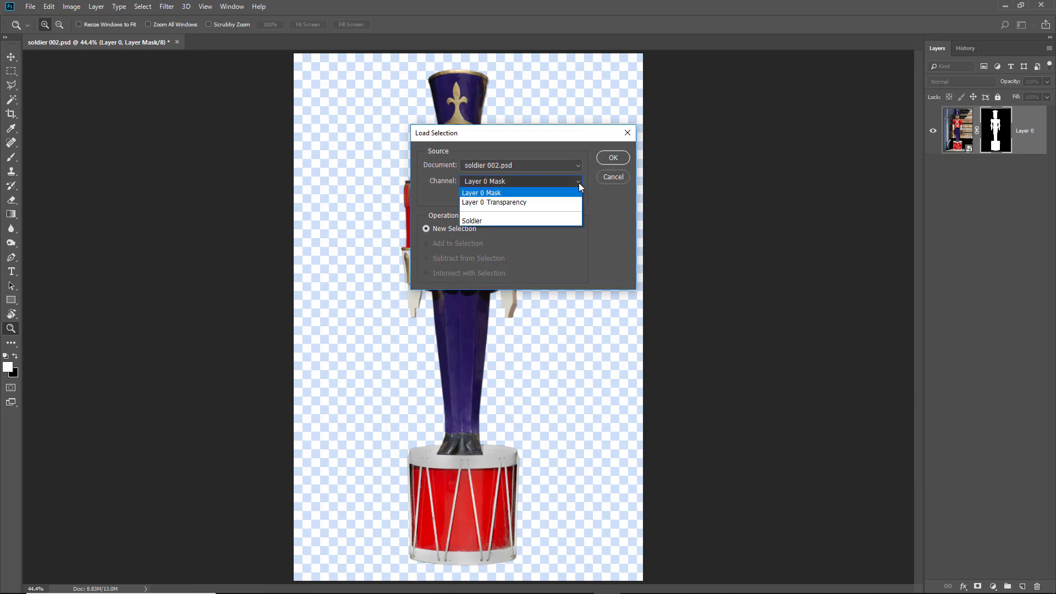
pyautogui.click(557, 221)
pyautogui.click(613, 161)
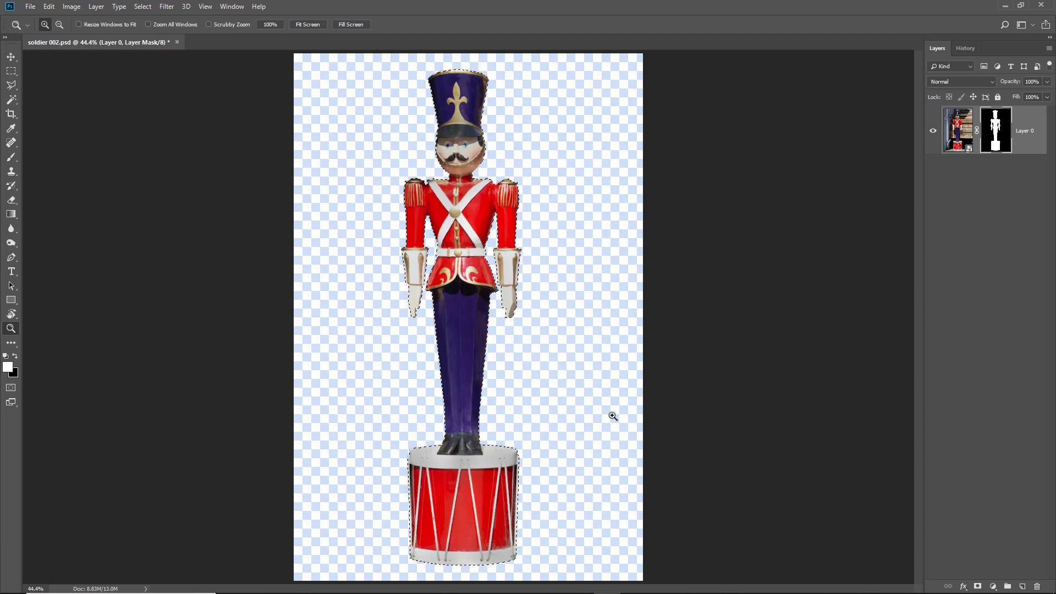
pyautogui.hotkey('ctrl', 'd')
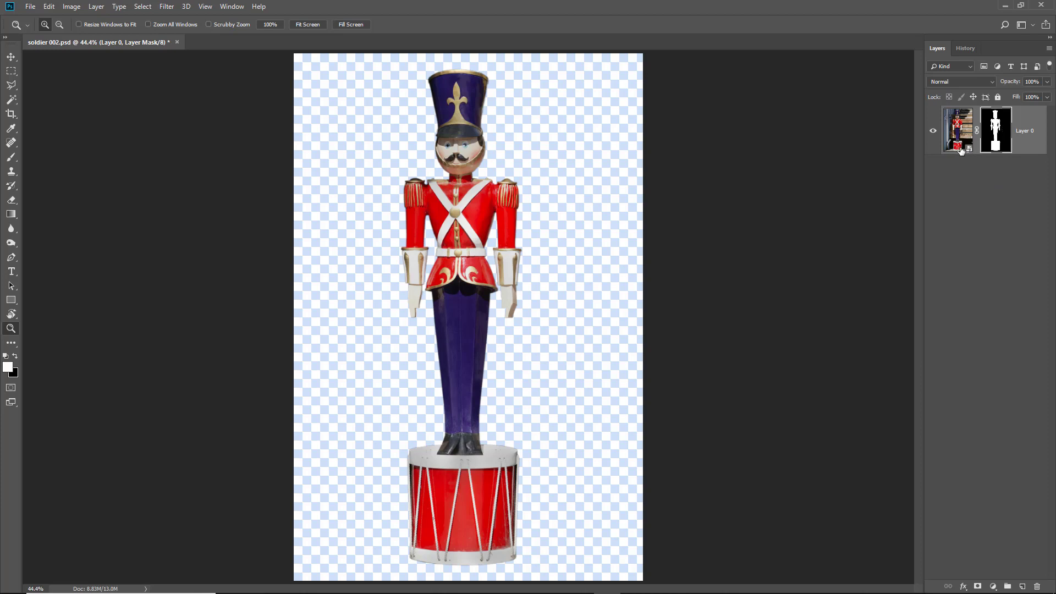
# Rasterize Layer 0, and remove its layer mask while applying it permanently to the layer
pyautogui.rightClick(1035, 133)
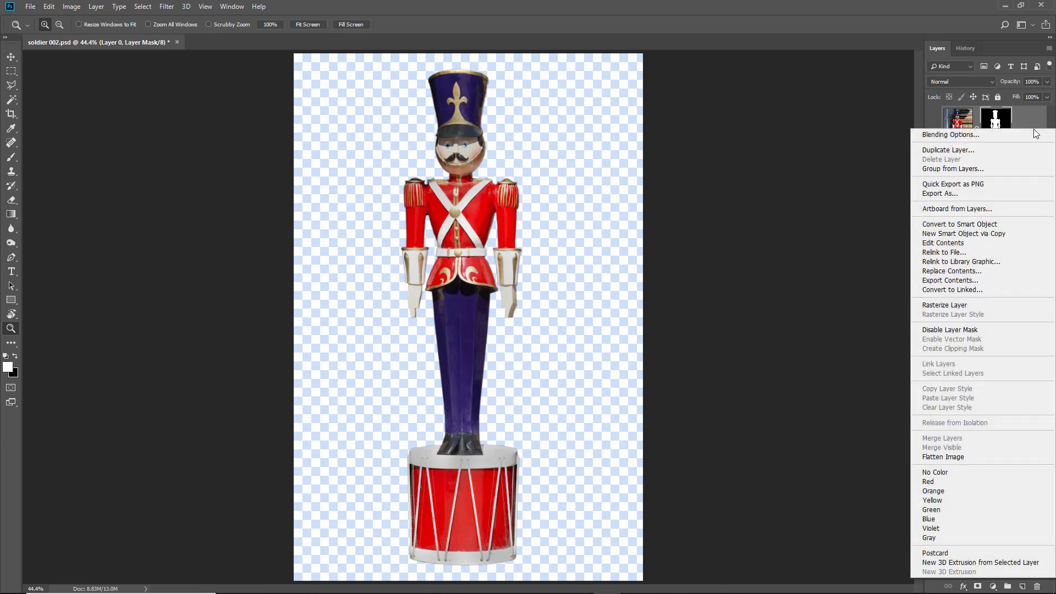
pyautogui.click(959, 305)
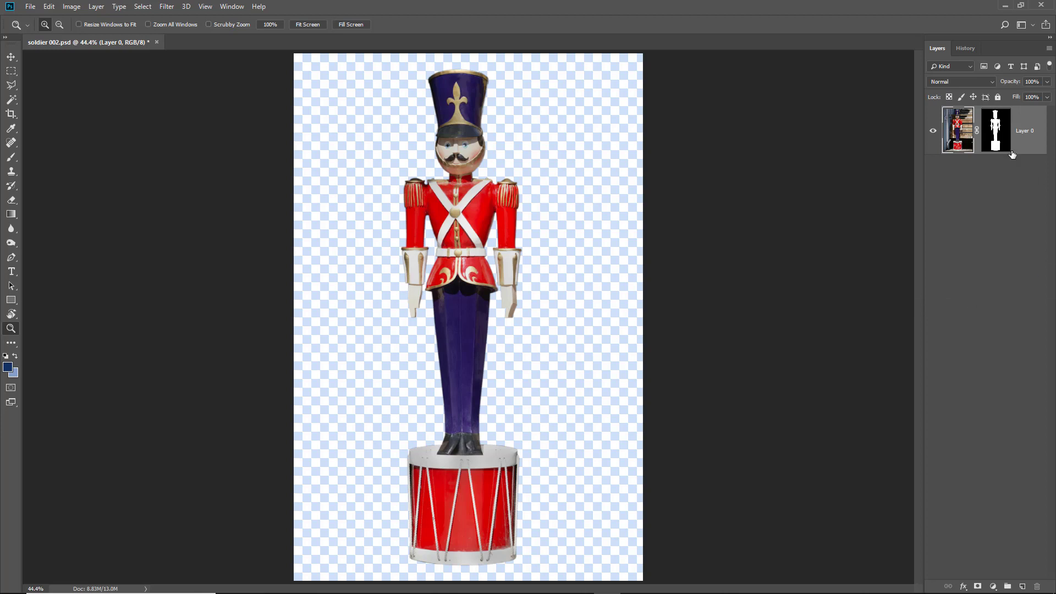
pyautogui.moveTo(998, 125); pyautogui.dragTo(1037, 586)
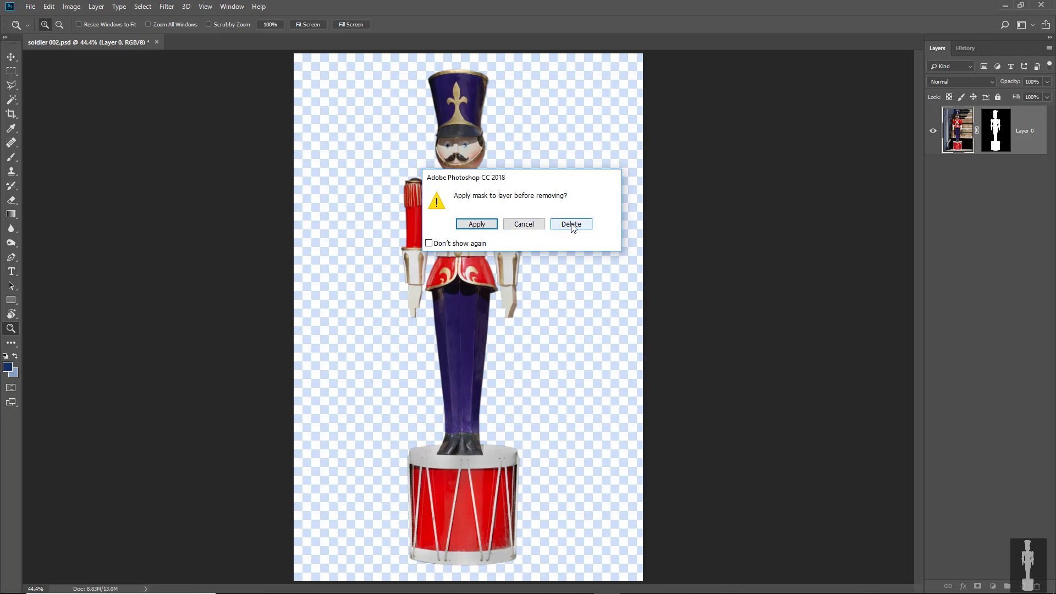
pyautogui.click(477, 229)
pyautogui.click(477, 227)
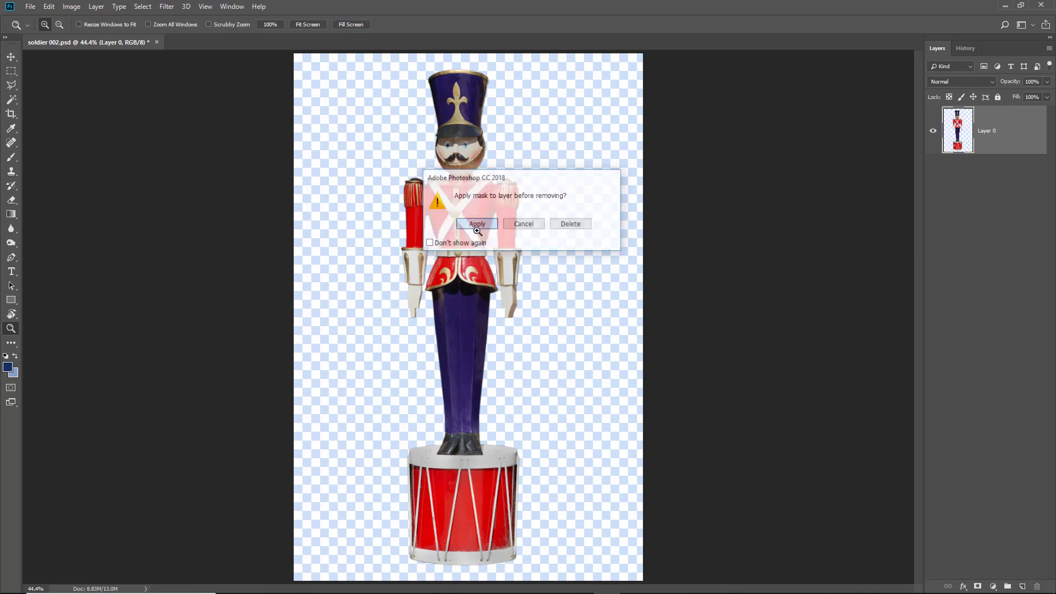